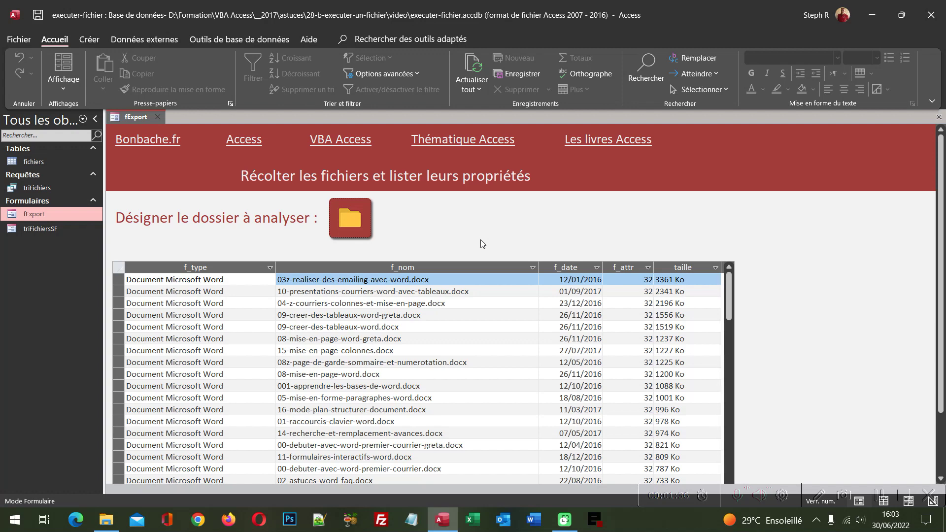
# Step: Switch fExport to design view, select the cible button and open its Au clic code
pyautogui.click(62, 90)
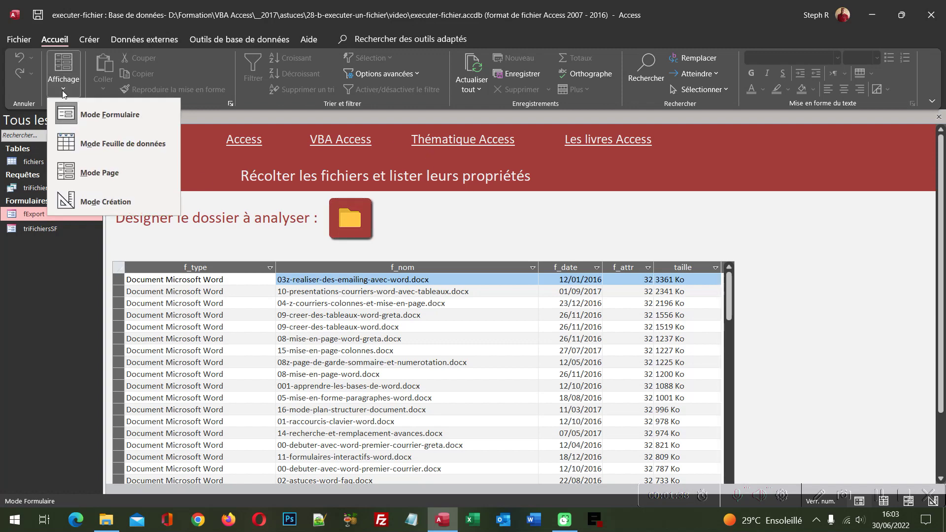
pyautogui.click(91, 205)
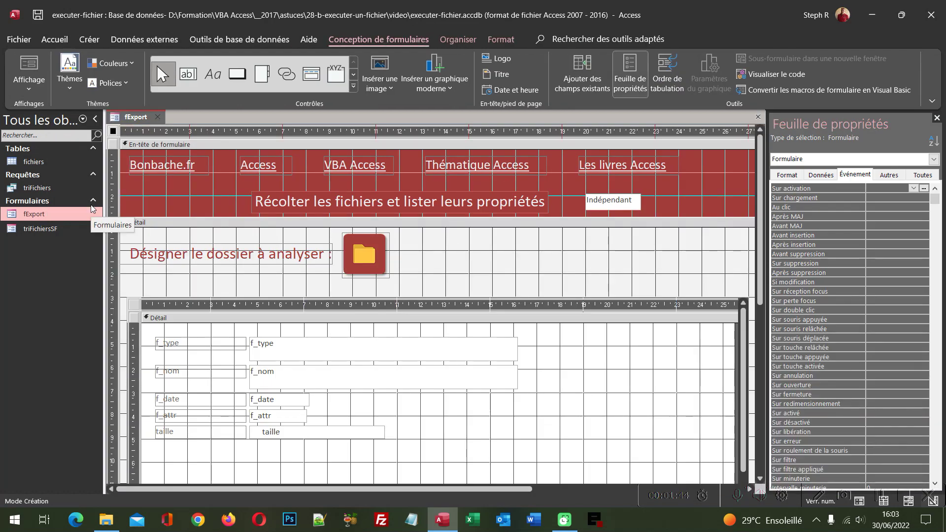
pyautogui.click(358, 259)
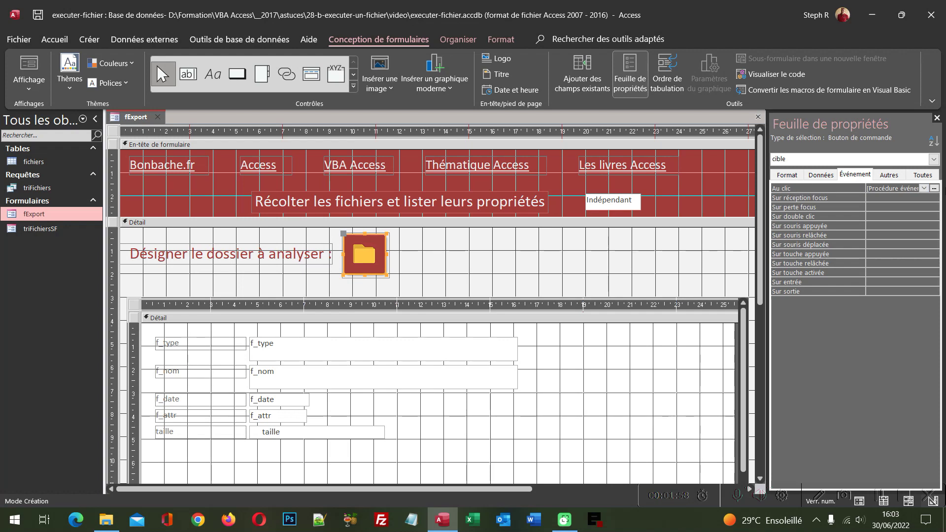
pyautogui.click(933, 188)
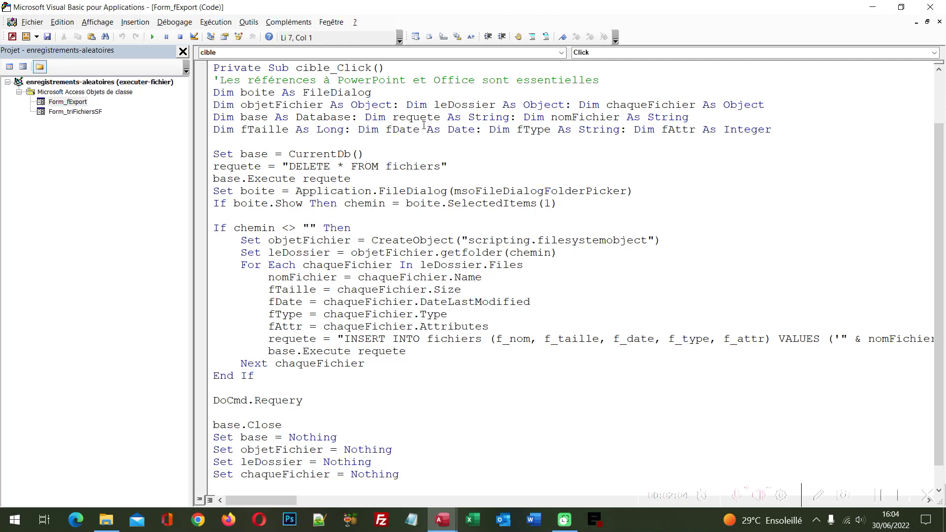
pyautogui.doubleClick(358, 68)
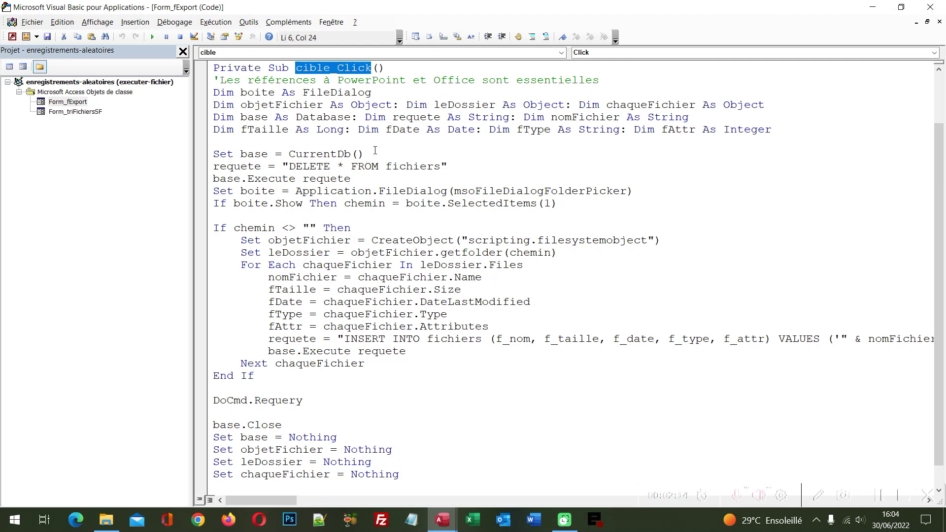
pyautogui.moveTo(375, 150); pyautogui.dragTo(181, 154)
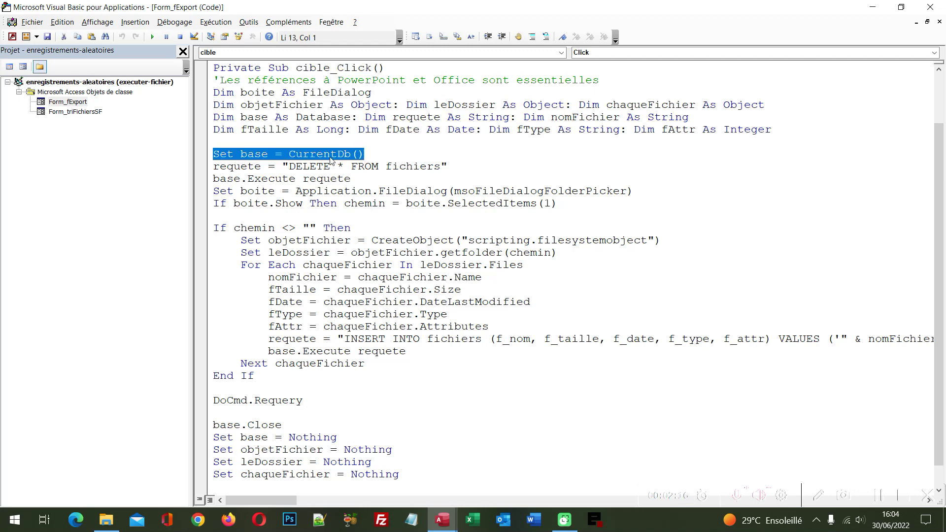
pyautogui.doubleClick(319, 154)
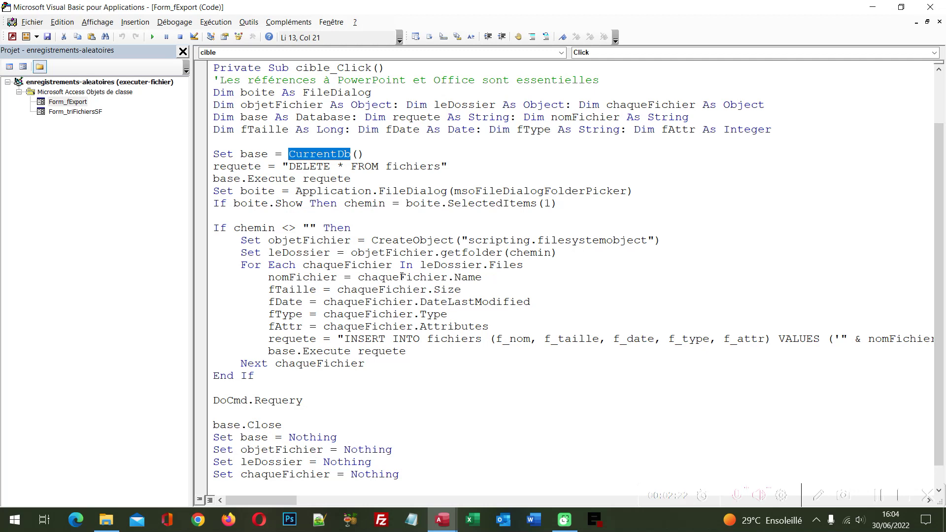
pyautogui.doubleClick(319, 166)
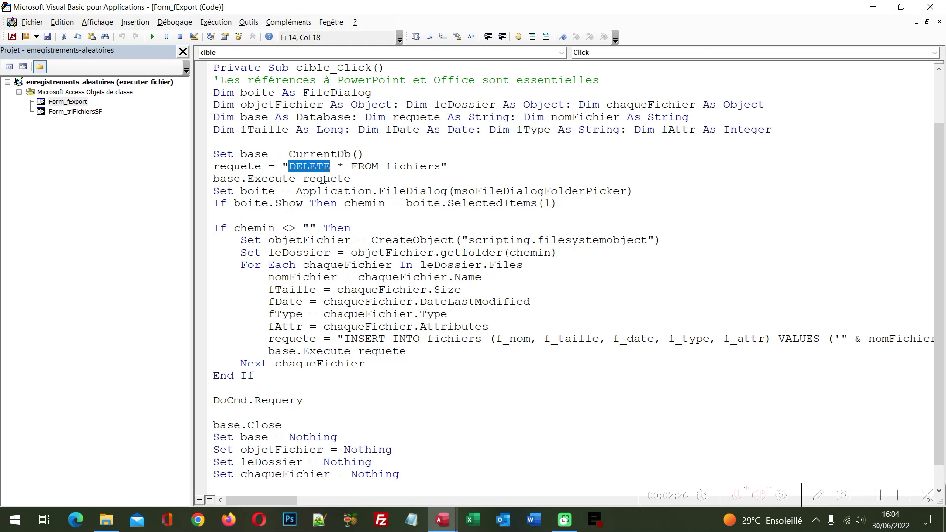
pyautogui.doubleClick(272, 179)
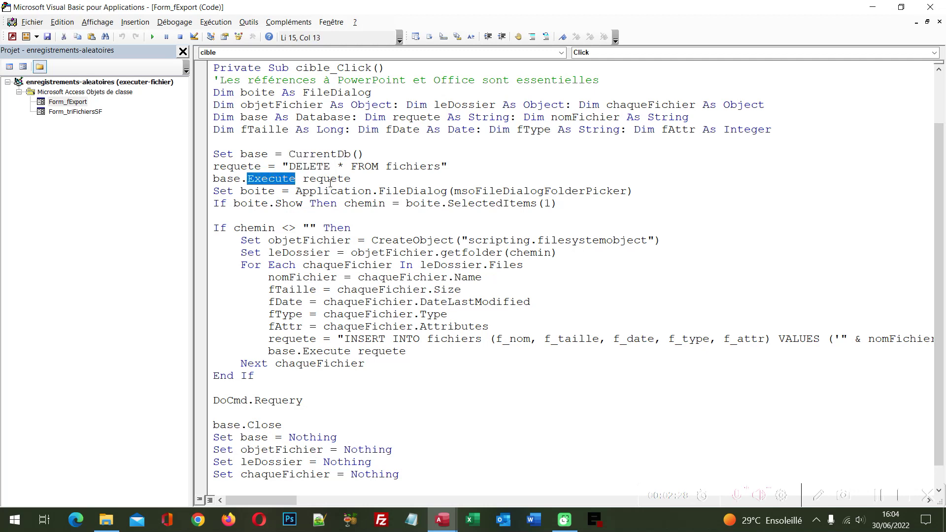
pyautogui.doubleClick(329, 180)
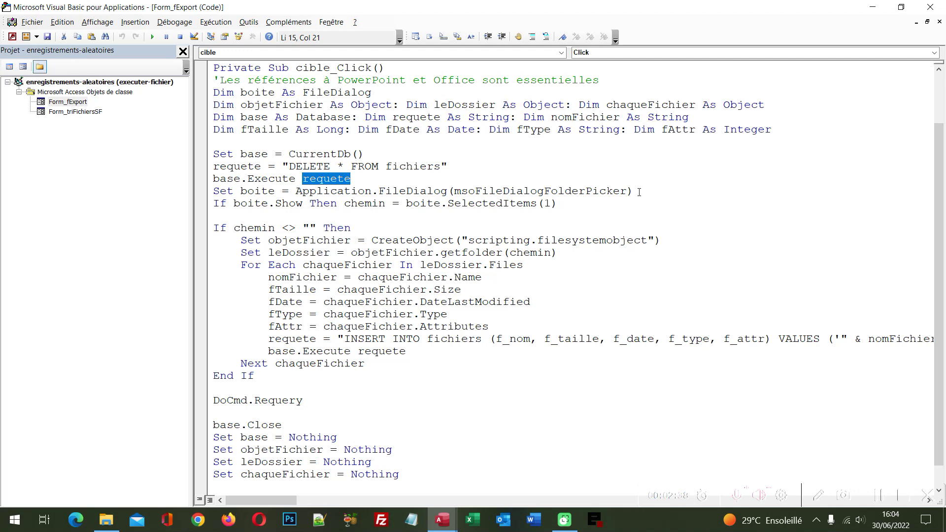
pyautogui.moveTo(639, 192); pyautogui.dragTo(202, 194)
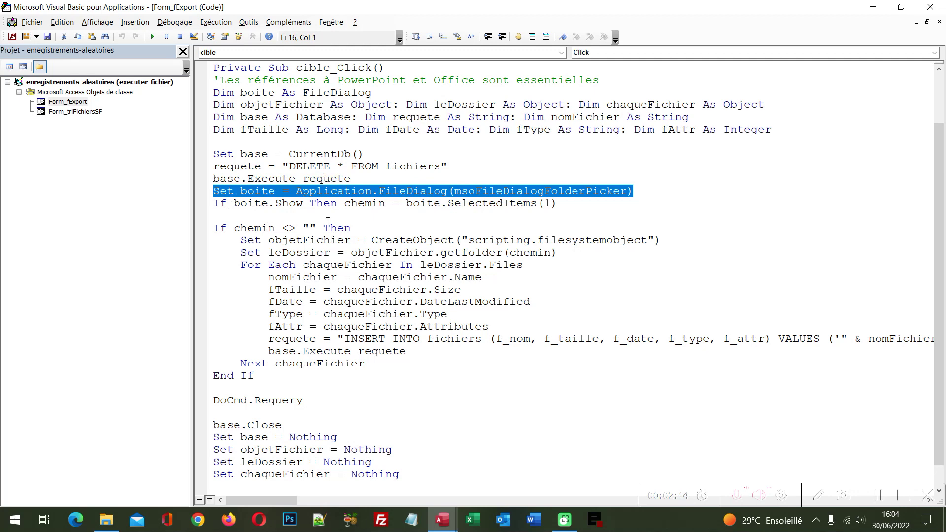
pyautogui.doubleClick(287, 203)
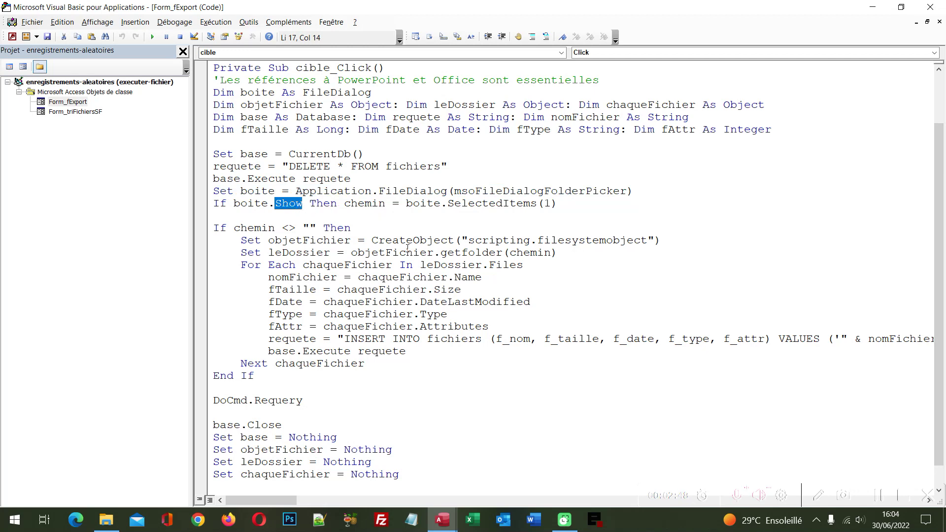
pyautogui.doubleClick(373, 201)
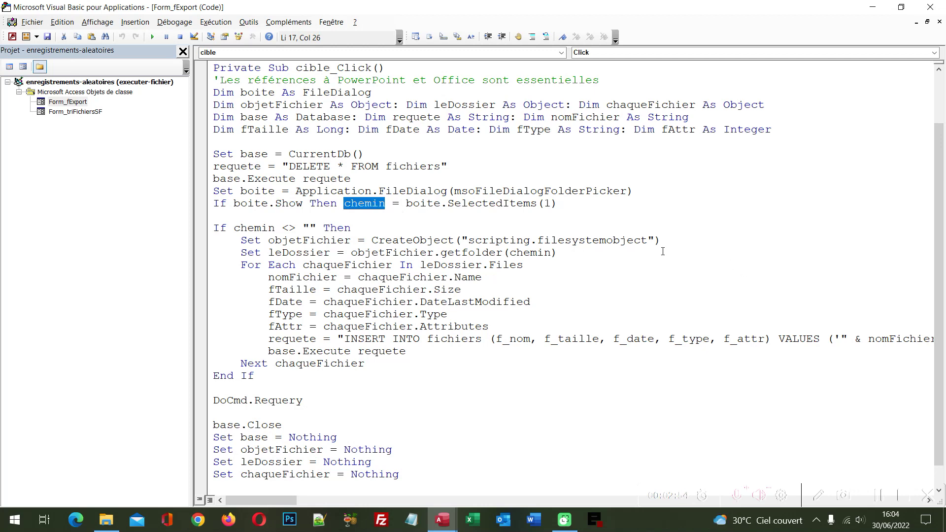
pyautogui.moveTo(660, 240); pyautogui.dragTo(242, 240)
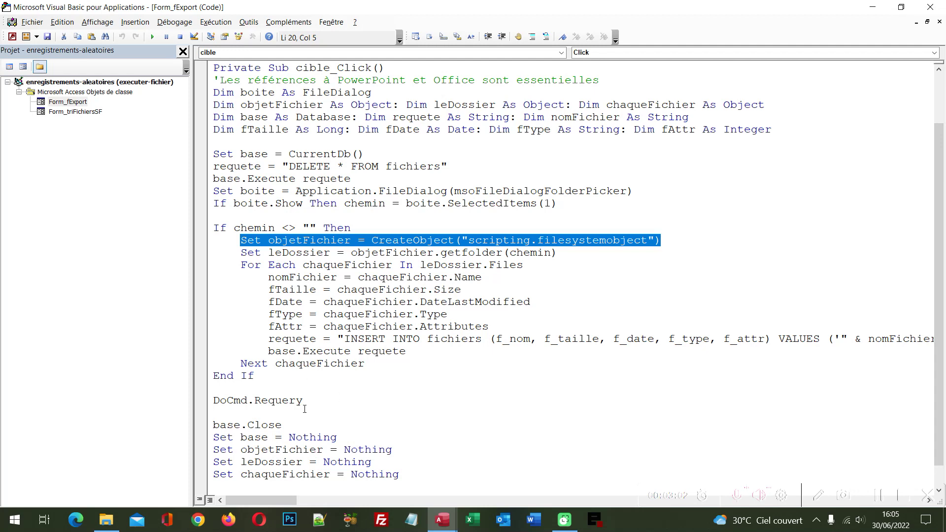
pyautogui.doubleClick(290, 266)
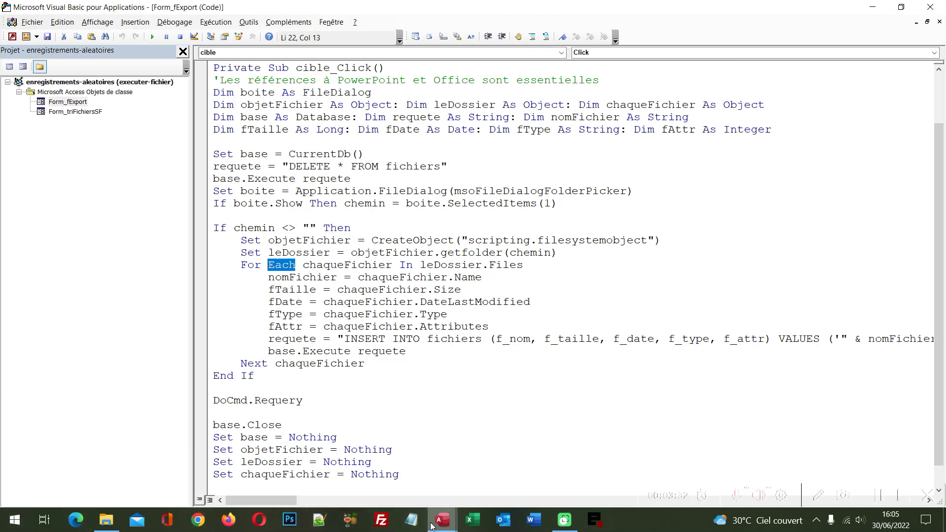
pyautogui.click(447, 528)
pyautogui.click(374, 463)
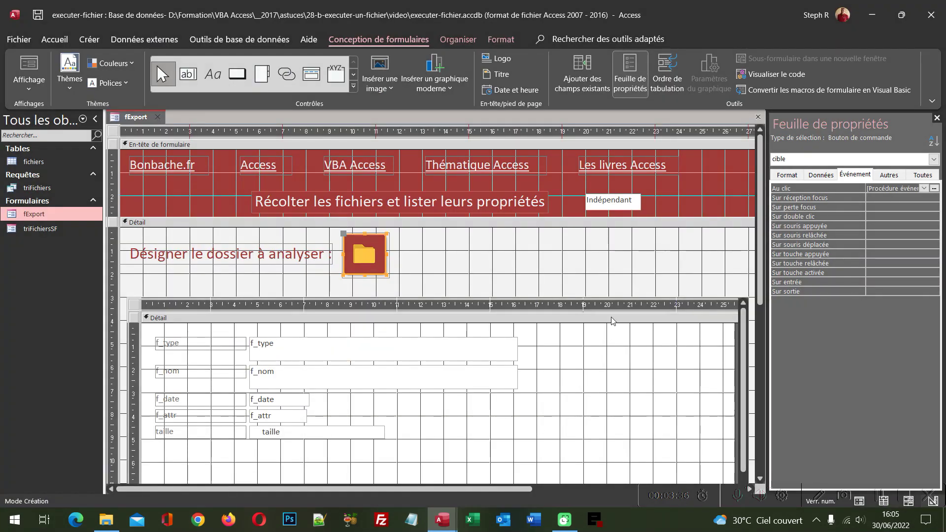
pyautogui.click(625, 202)
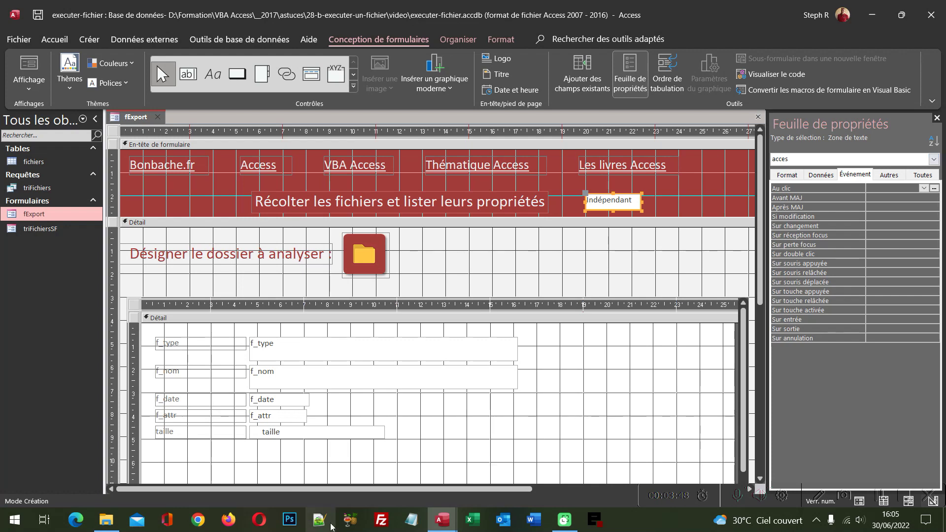
pyautogui.moveTo(441, 520)
pyautogui.click(475, 479)
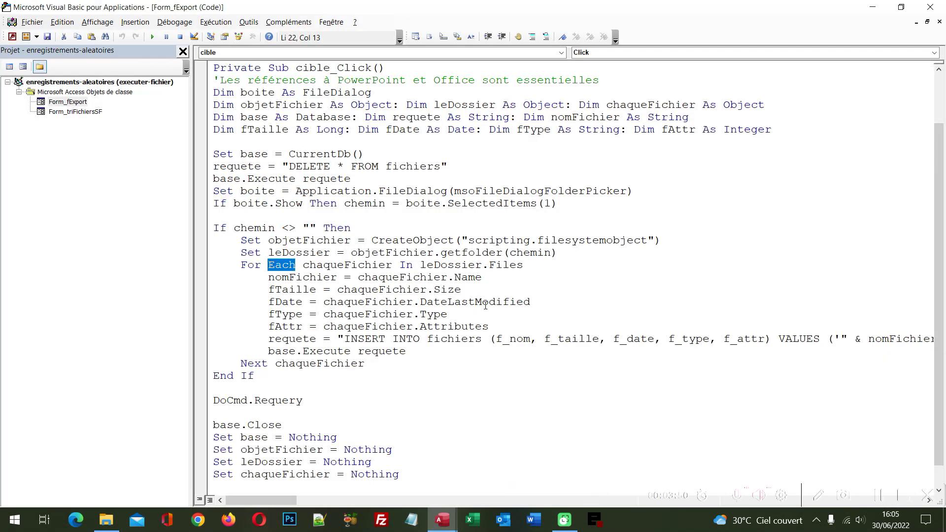
# Step: Add the indented line acces.Value = chemin inside the If chemin <> "" block
pyautogui.click(368, 231)
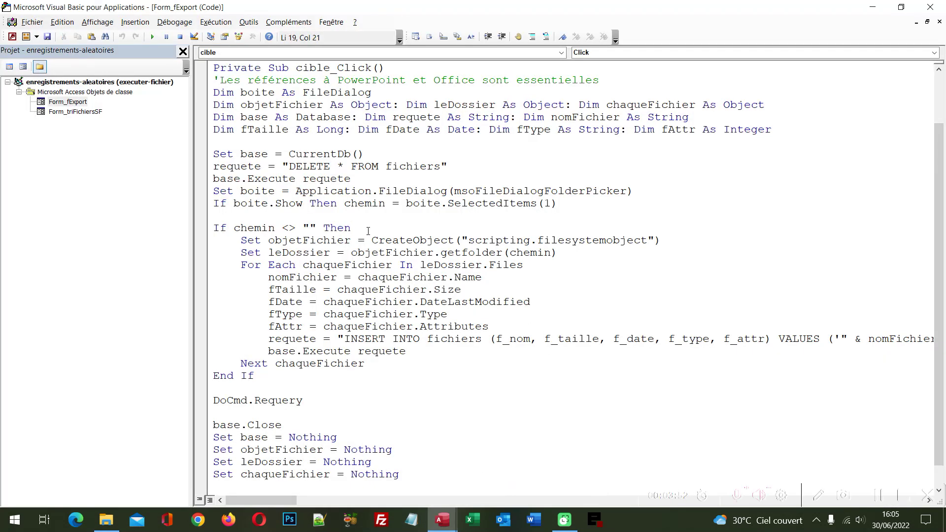
pyautogui.press('Return')
pyautogui.press('Tab')
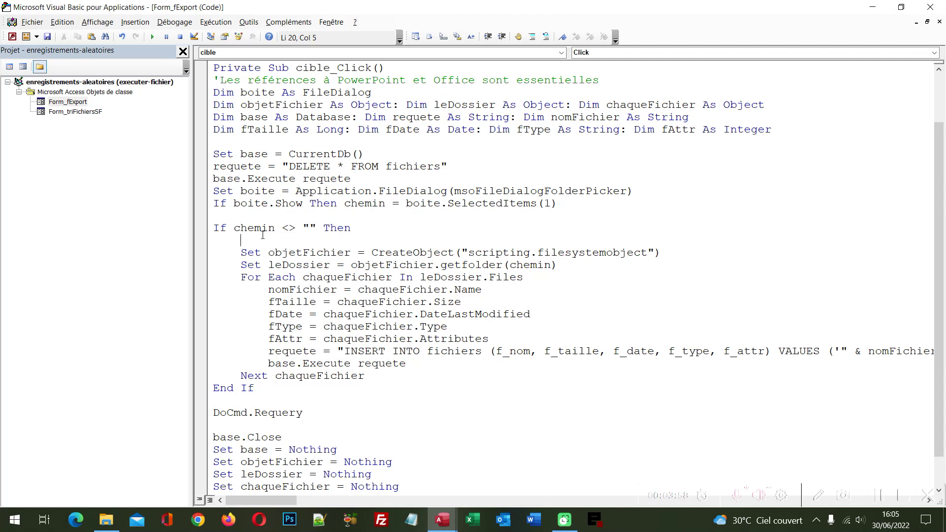
pyautogui.write('acc')
pyautogui.write('es.')
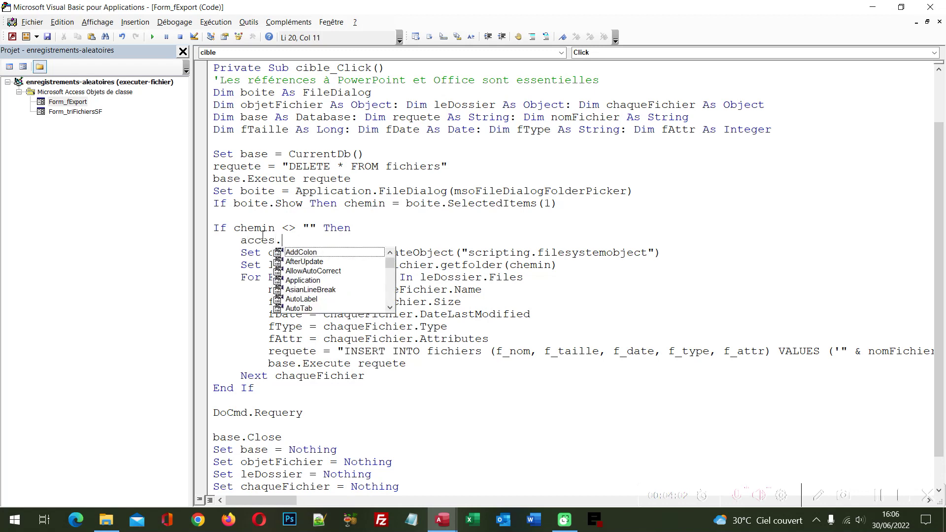
pyautogui.write('value')
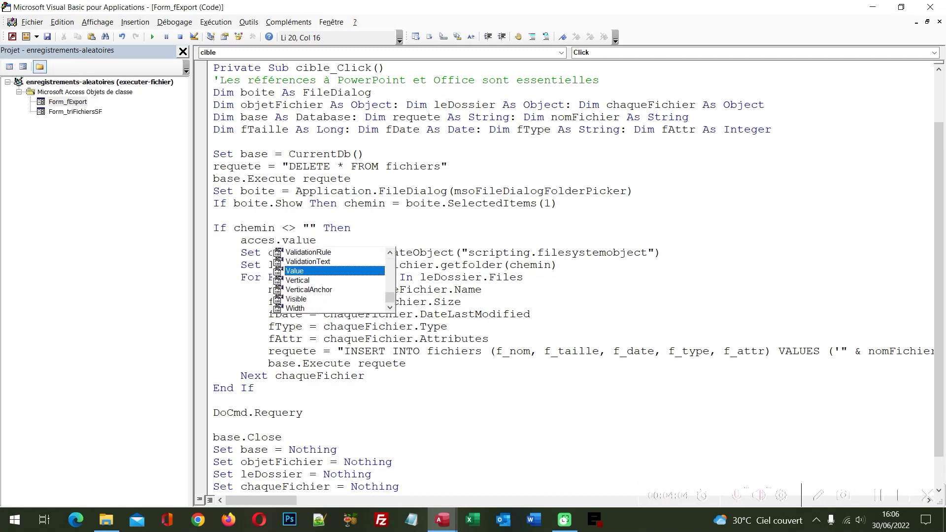
pyautogui.write(' =')
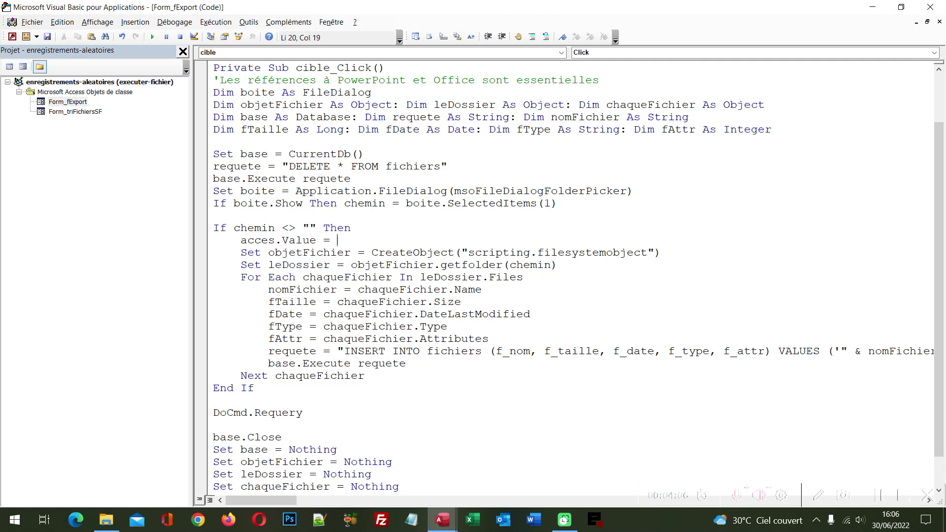
pyautogui.write('ch')
pyautogui.write('emin')
pyautogui.click(442, 520)
# Step: Back in the fExport design, select the f_nom box inside the triFichiersSF subform
pyautogui.click(404, 486)
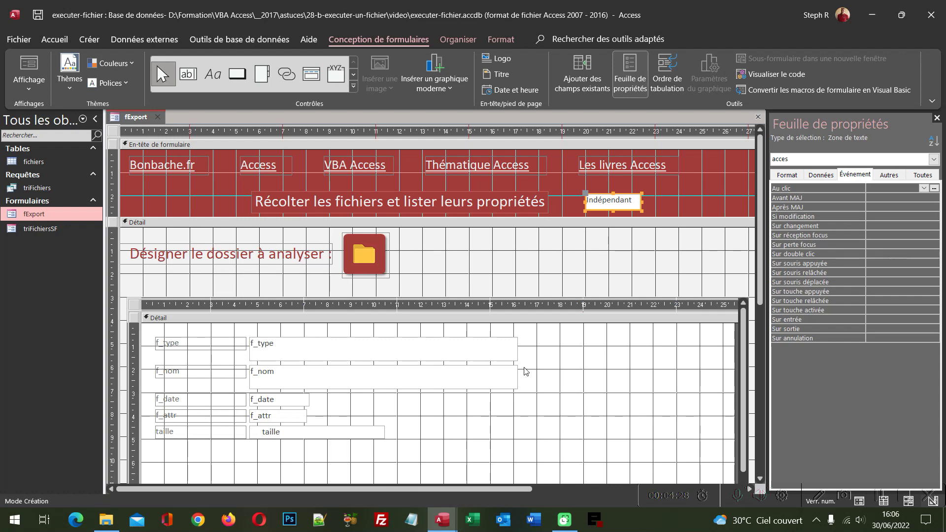
pyautogui.click(309, 371)
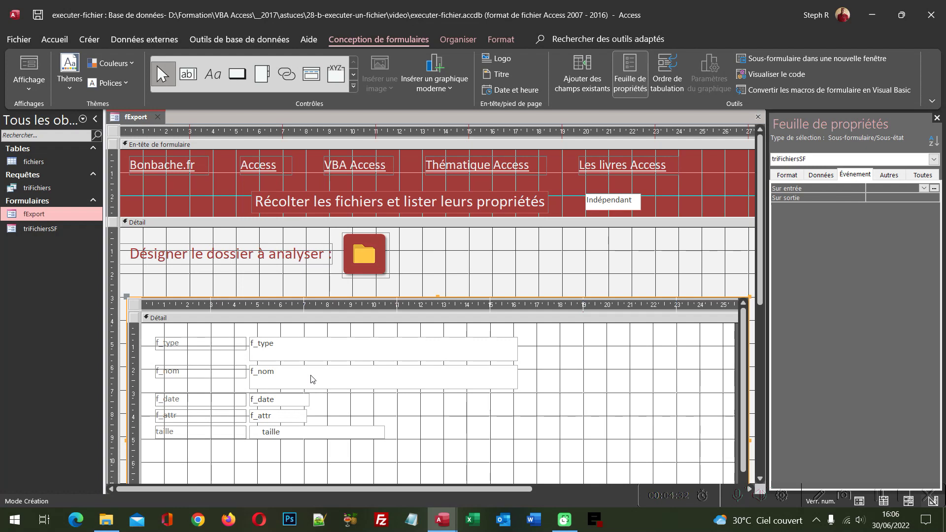
pyautogui.click(311, 376)
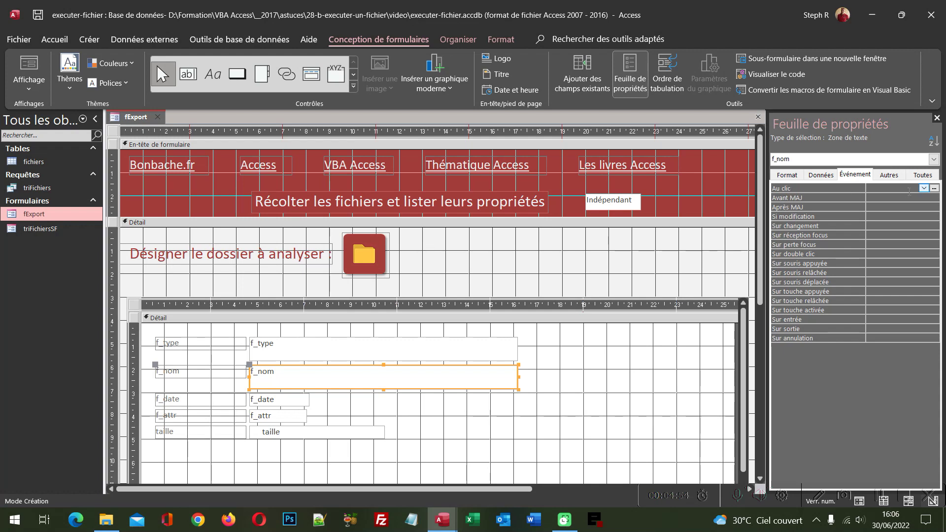
# Step: Generate an f_nom_Click procedure for the Au clic event using Générateur de code
pyautogui.click(934, 189)
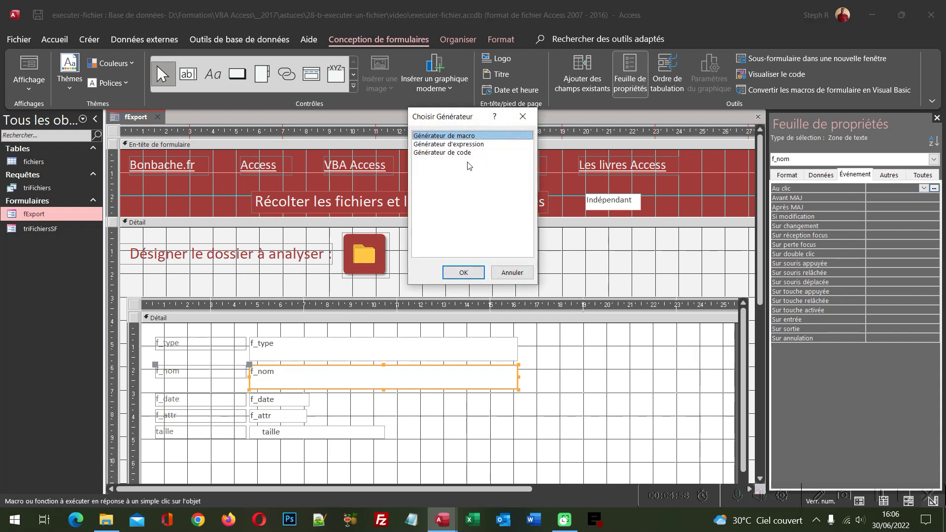
pyautogui.click(461, 152)
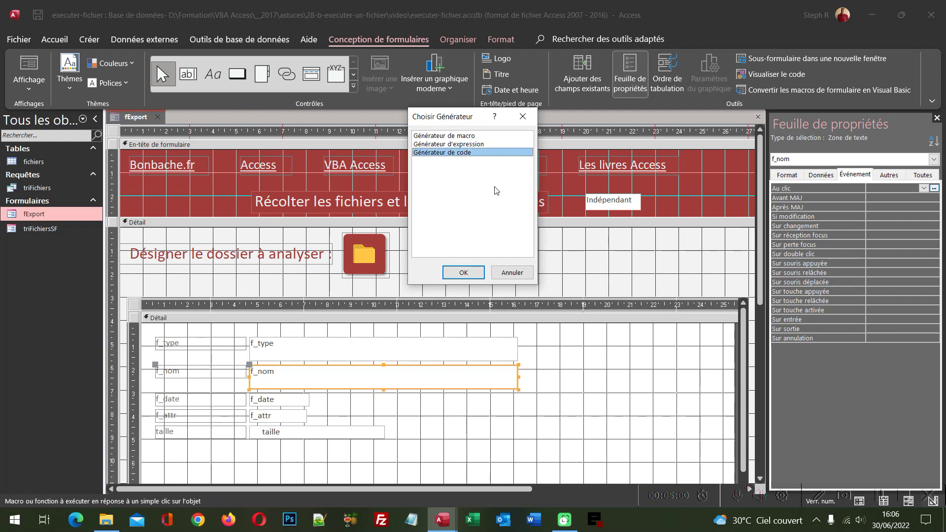
pyautogui.click(471, 273)
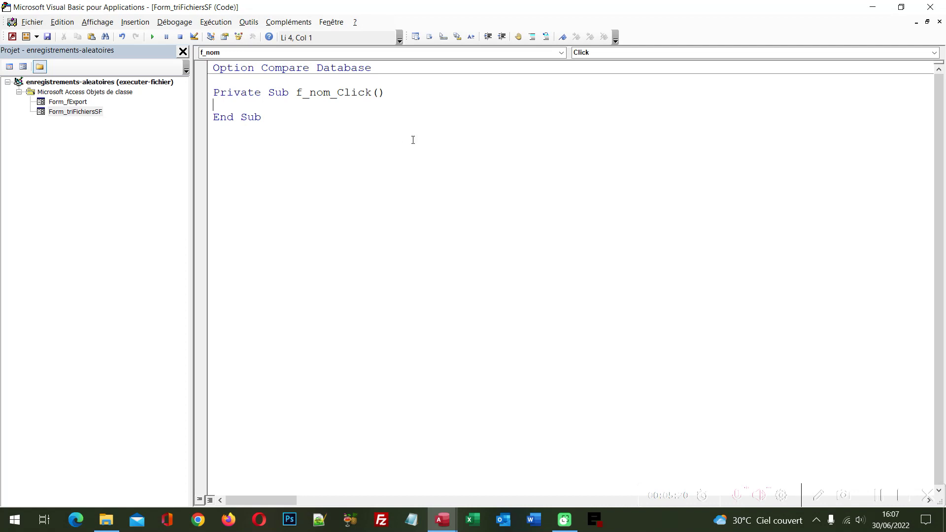
# Step: Place the cursor on the empty line inside Private Sub f_nom_Click()
pyautogui.doubleClick(339, 93)
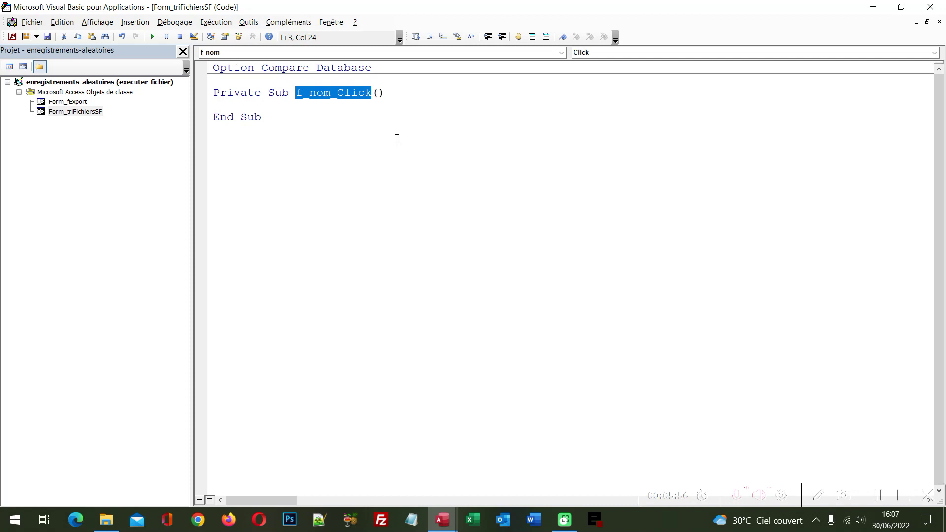
pyautogui.click(352, 101)
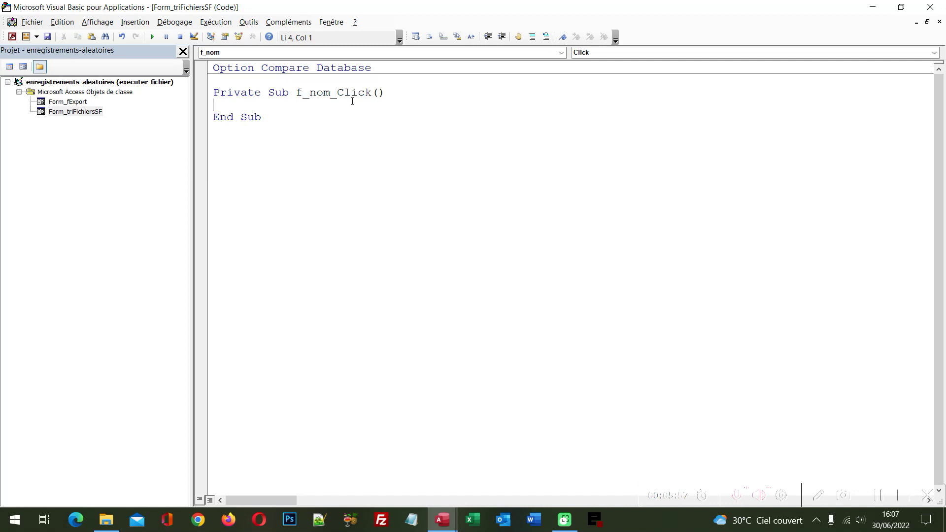
# Step: Declare Dim chemin As String in f_nom_Click
pyautogui.write('D')
pyautogui.write('im chem')
pyautogui.write('in ')
pyautogui.write('as str')
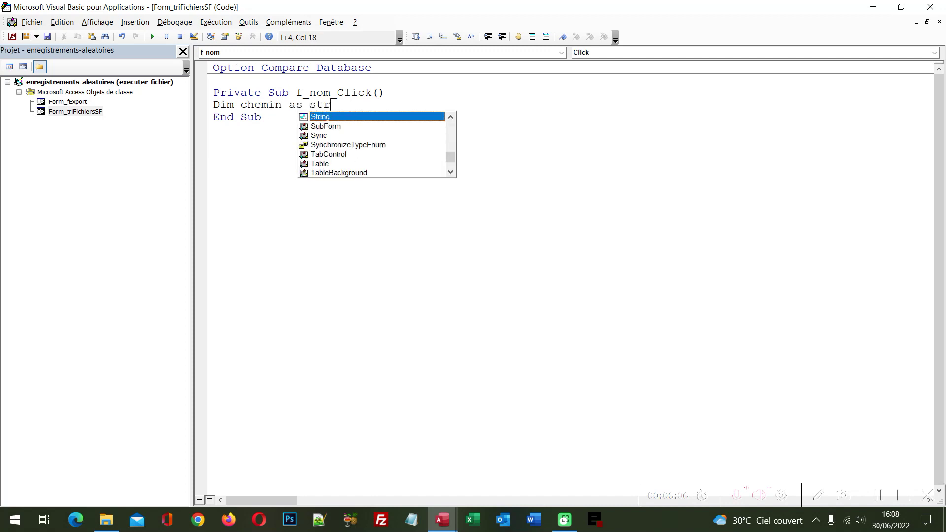
pyautogui.write('ing')
pyautogui.press('Return')
pyautogui.press('Return')
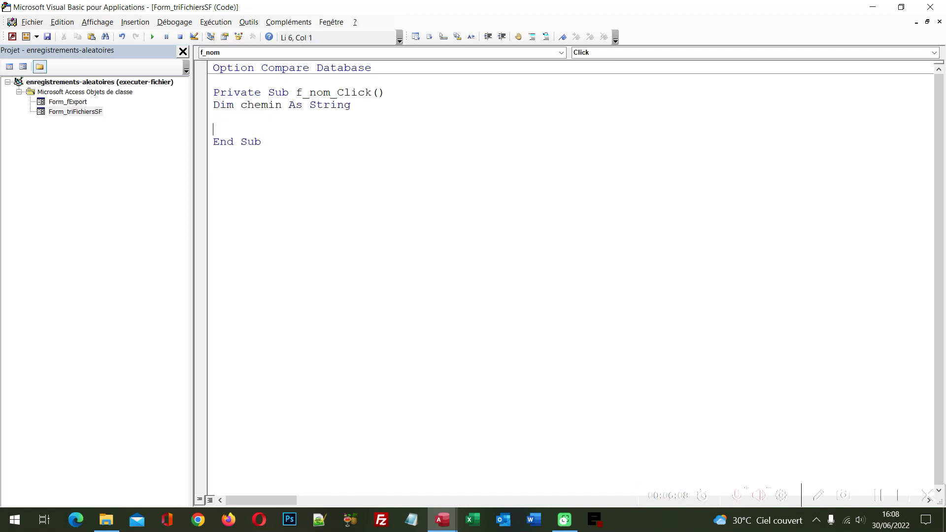
pyautogui.press('Return')
# Step: Assign chemin = Forms("fExport").acces.Value & "\" & f_nom.Value
pyautogui.write('c')
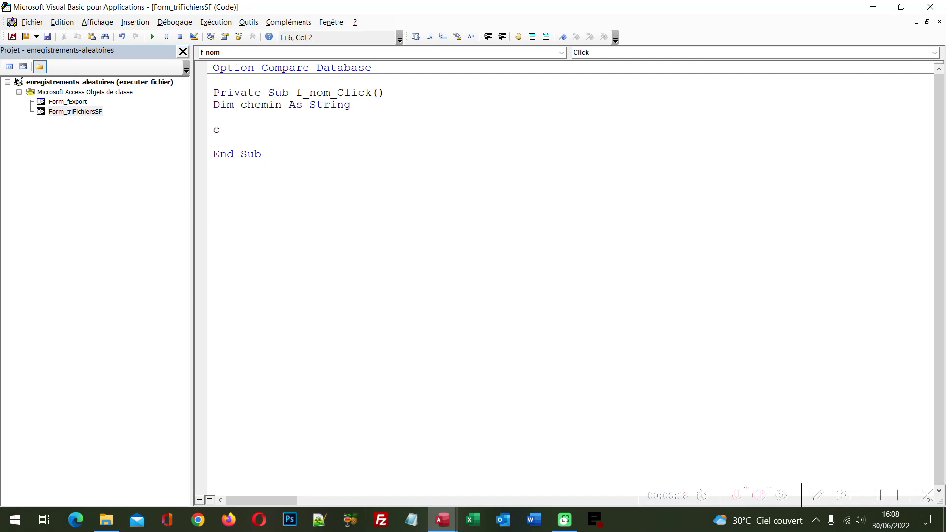
pyautogui.write('hemin =')
pyautogui.write(' F')
pyautogui.write('orms')
pyautogui.write('(')
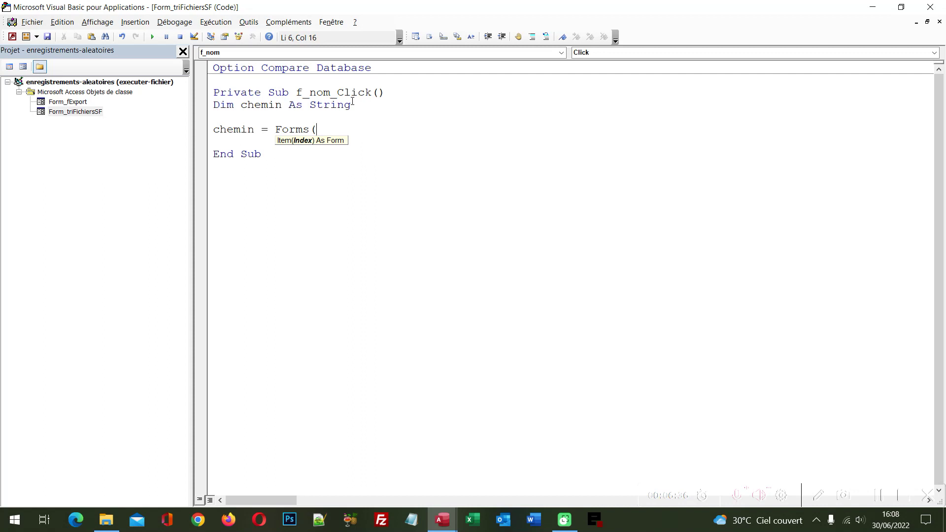
pyautogui.write('"')
pyautogui.write('fE')
pyautogui.write('xport')
pyautogui.write('"')
pyautogui.write(')')
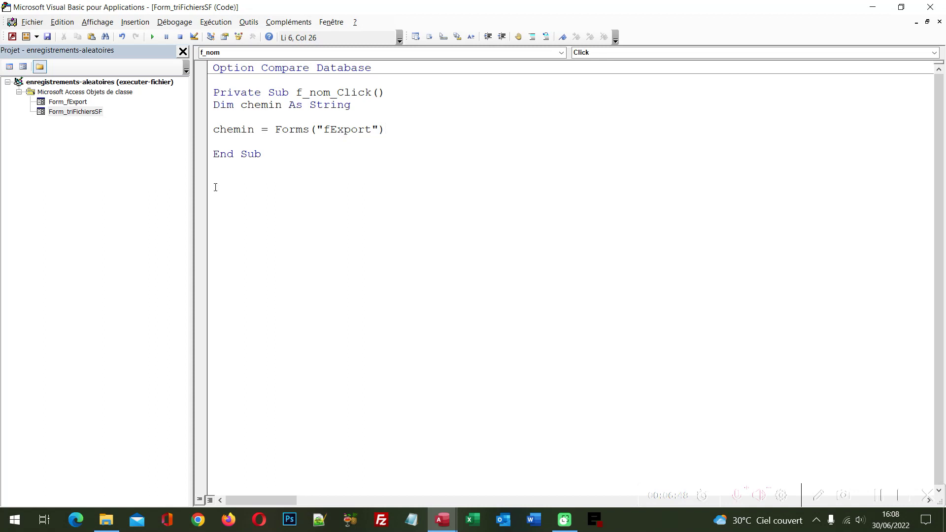
pyautogui.write('.acc')
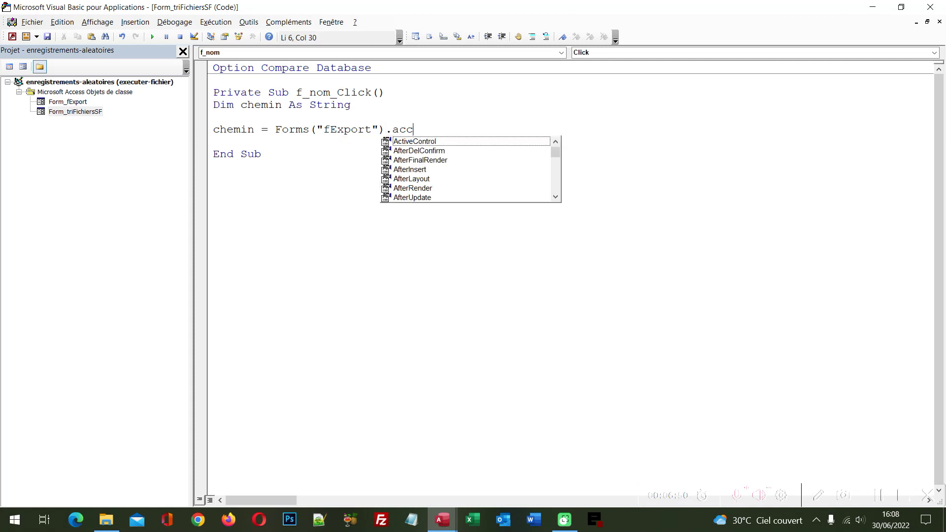
pyautogui.write('es')
pyautogui.write('.Value ')
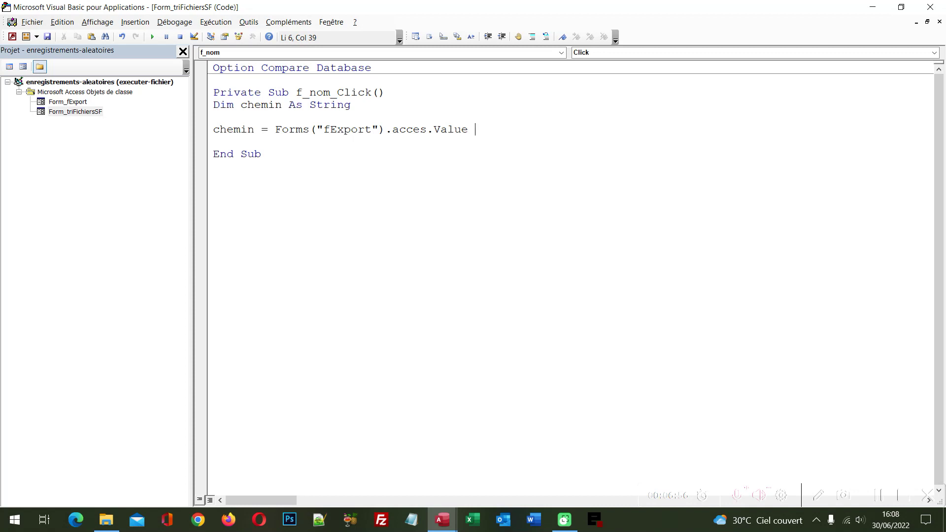
pyautogui.write('& "')
pyautogui.write('\\" ')
pyautogui.write('&')
pyautogui.write(' f_')
pyautogui.write('no')
pyautogui.write('m')
pyautogui.write('.Value')
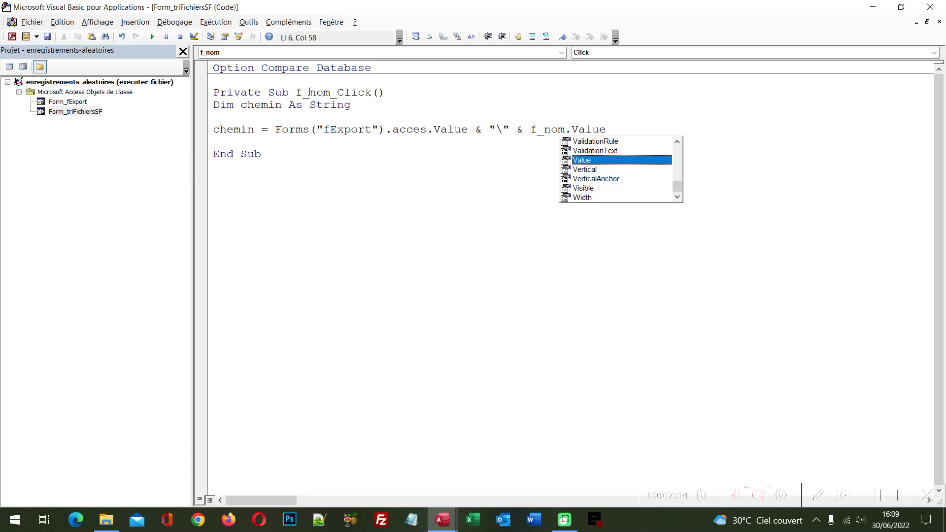
pyautogui.press('Return')
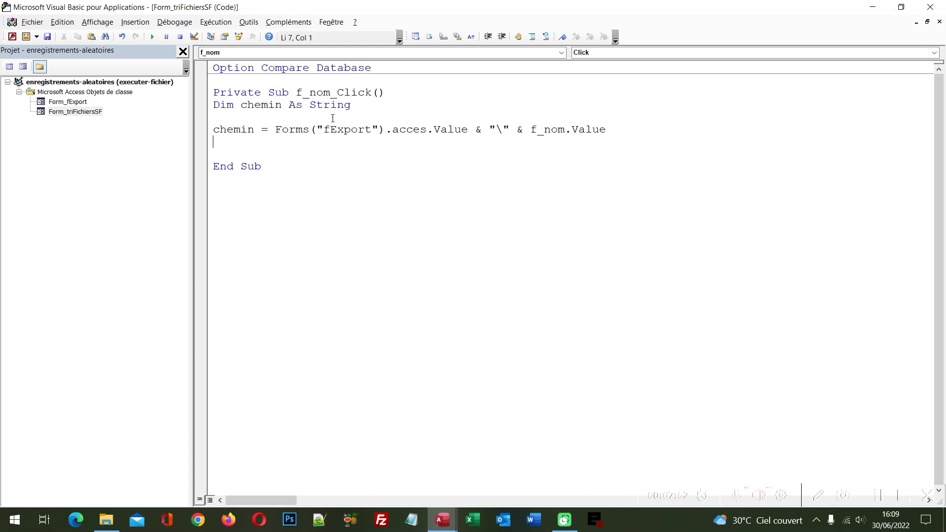
# Step: Write Select Case f_type.Value with End Select and an empty Case "" line between
pyautogui.press('Return')
pyautogui.write('Select ')
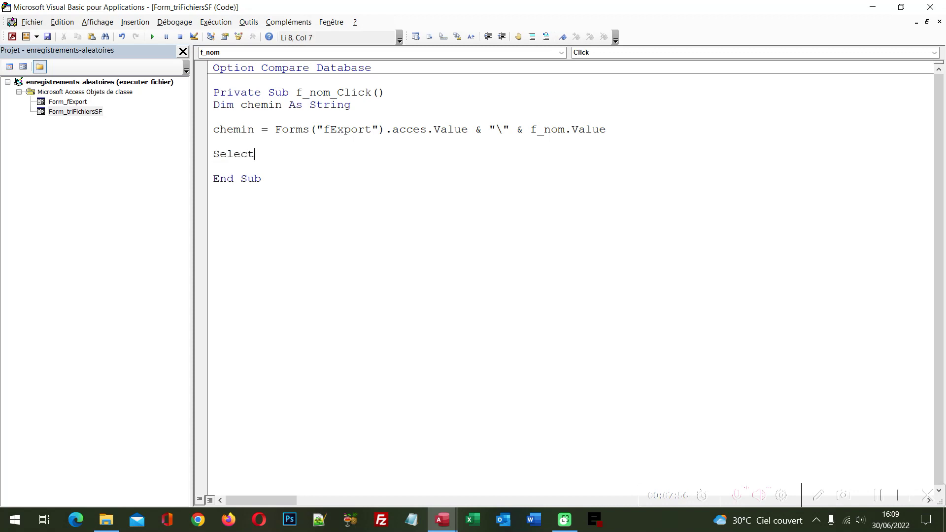
pyautogui.write('Case ')
pyautogui.write('f')
pyautogui.write('_ty')
pyautogui.write('pe')
pyautogui.write('.')
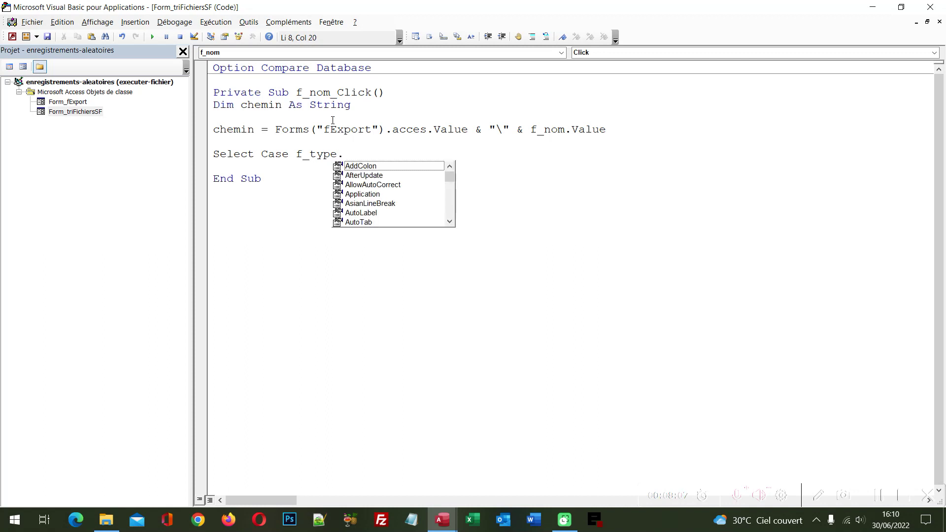
pyautogui.write('Value')
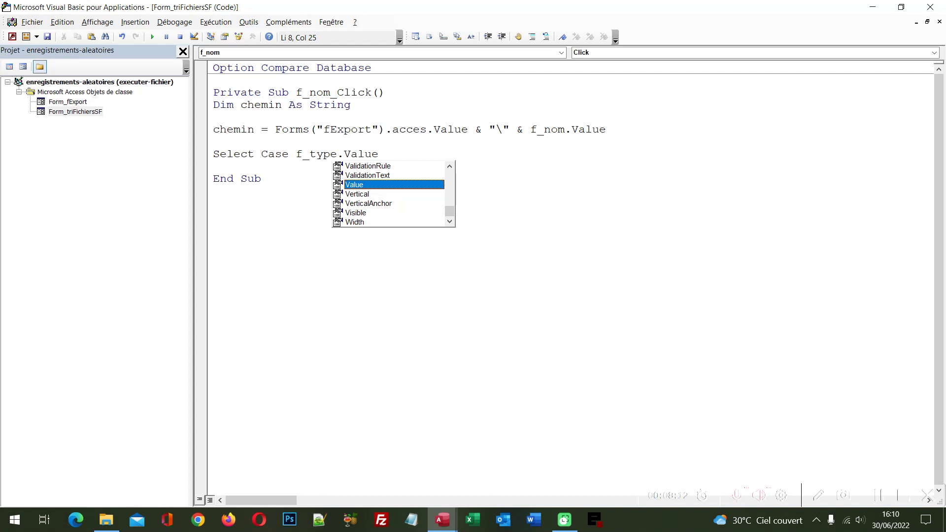
pyautogui.press('Return')
pyautogui.press('Return')
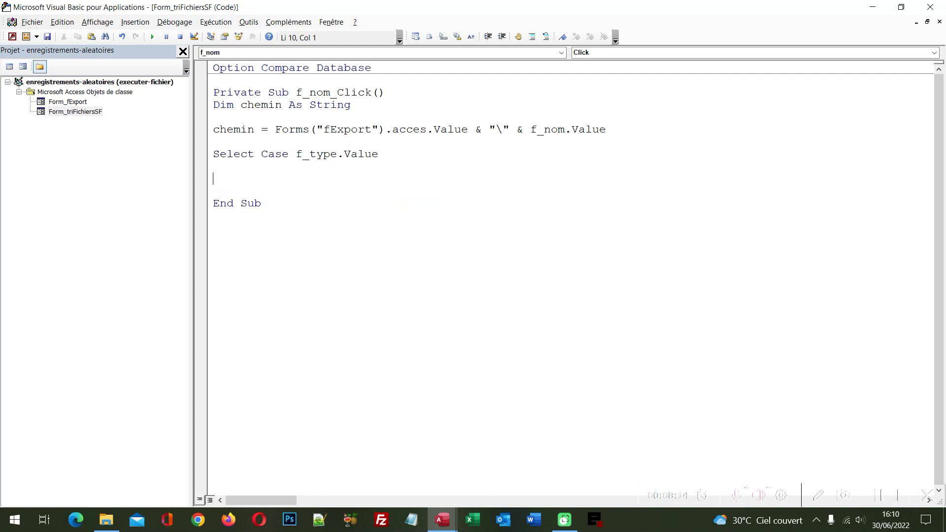
pyautogui.press('Return')
pyautogui.write('end selec')
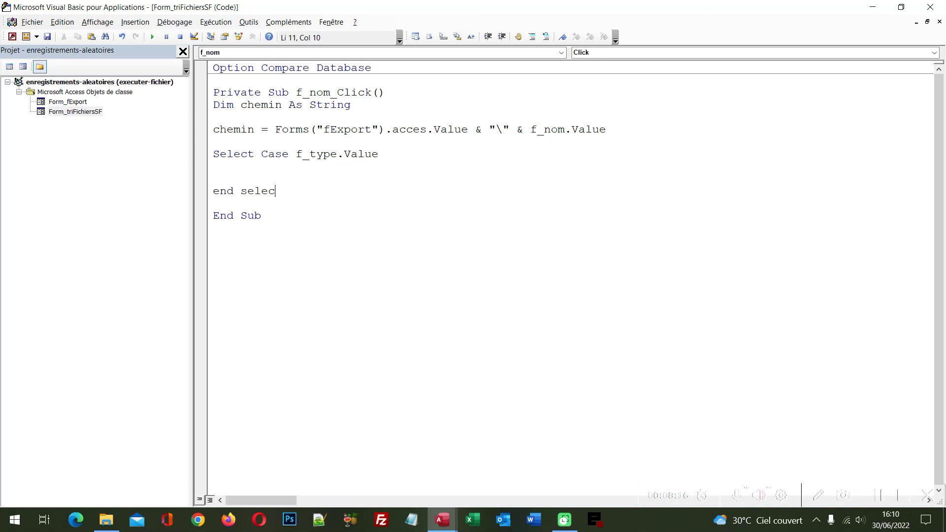
pyautogui.write('t')
pyautogui.click(213, 166)
pyautogui.write('Case ')
pyautogui.write('""')
pyautogui.press('Left')
# Step: Open the fichiers table and copy the f_type value Document Microsoft Word from record 1334
pyautogui.moveTo(441, 519)
pyautogui.click(391, 491)
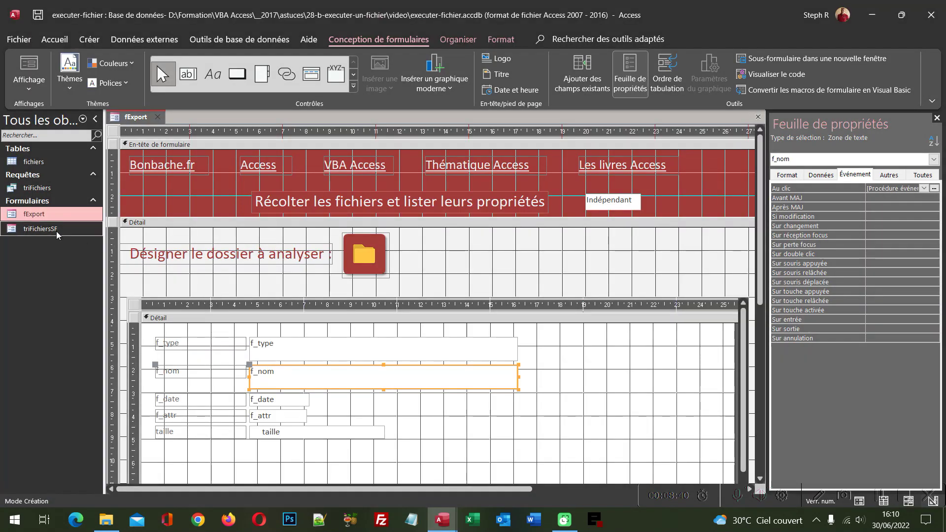
pyautogui.doubleClick(40, 163)
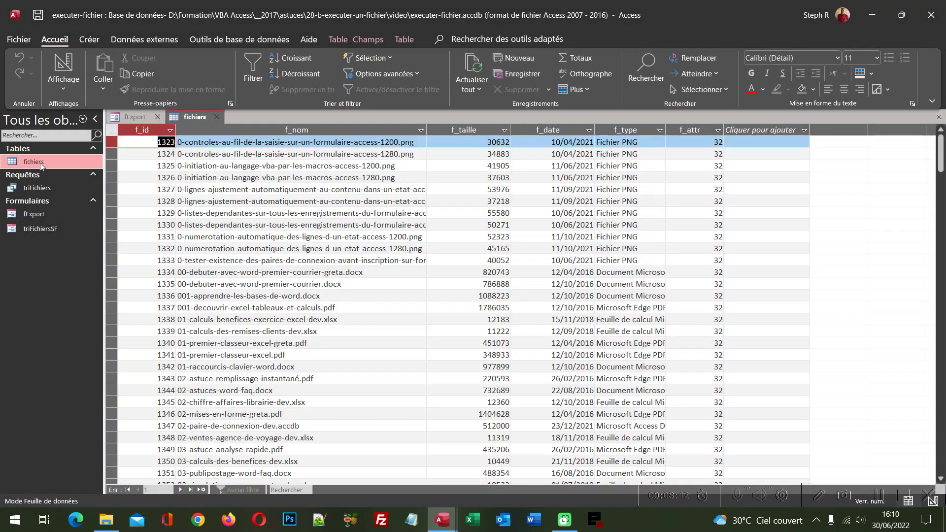
pyautogui.doubleClick(665, 129)
pyautogui.click(725, 130)
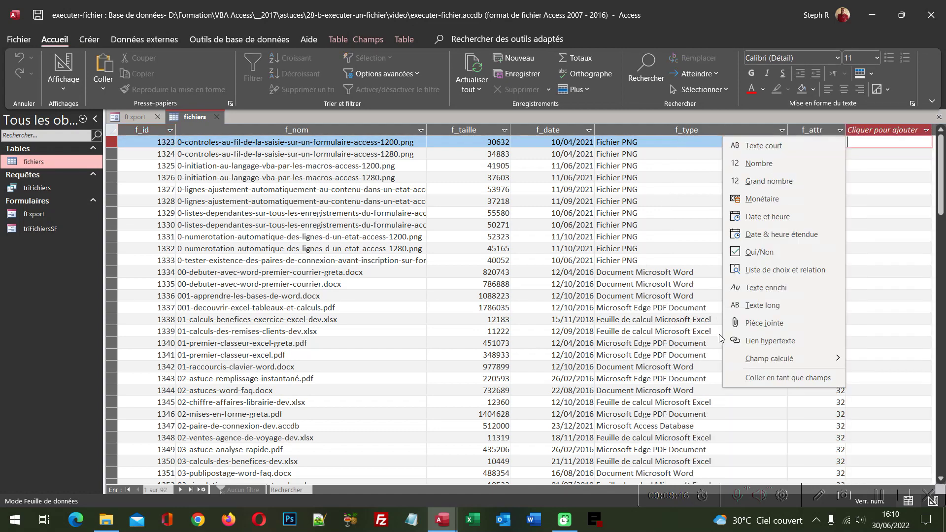
pyautogui.press('Escape')
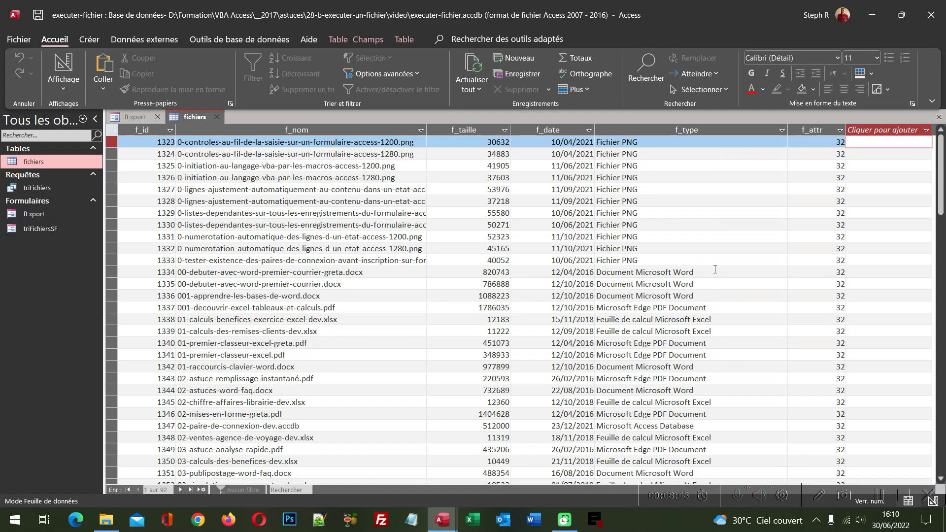
pyautogui.moveTo(714, 269); pyautogui.dragTo(594, 271)
pyautogui.hotkey('ctrl', 'c')
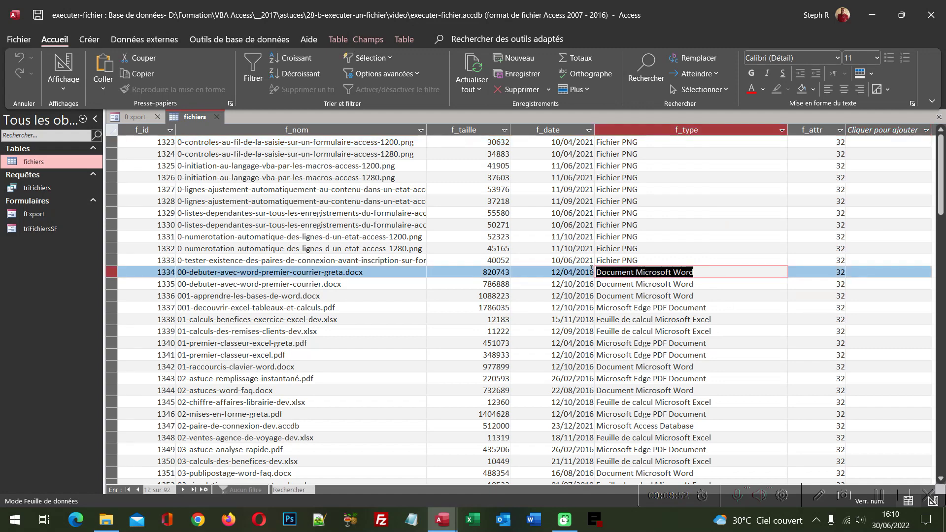
pyautogui.hotkey('alt', 'Tab')
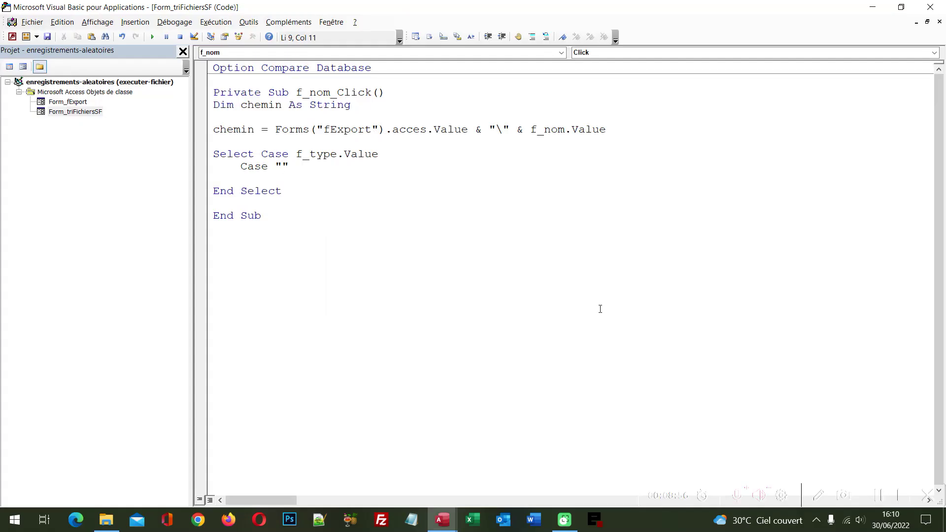
# Step: Paste Document Microsoft Word into the Case and duplicate it into five Case lines
pyautogui.hotkey('ctrl', 'v')
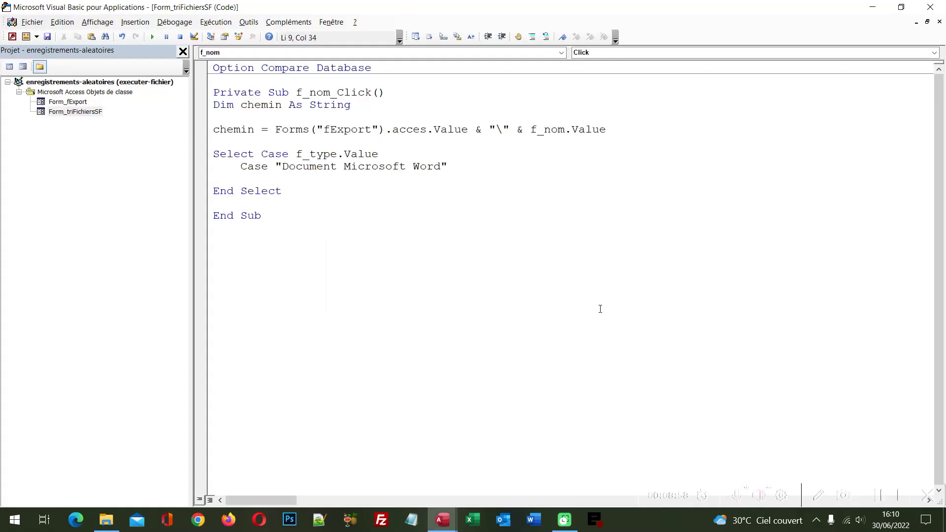
pyautogui.hotkey('shift', 'Home')
pyautogui.hotkey('ctrl', 'c')
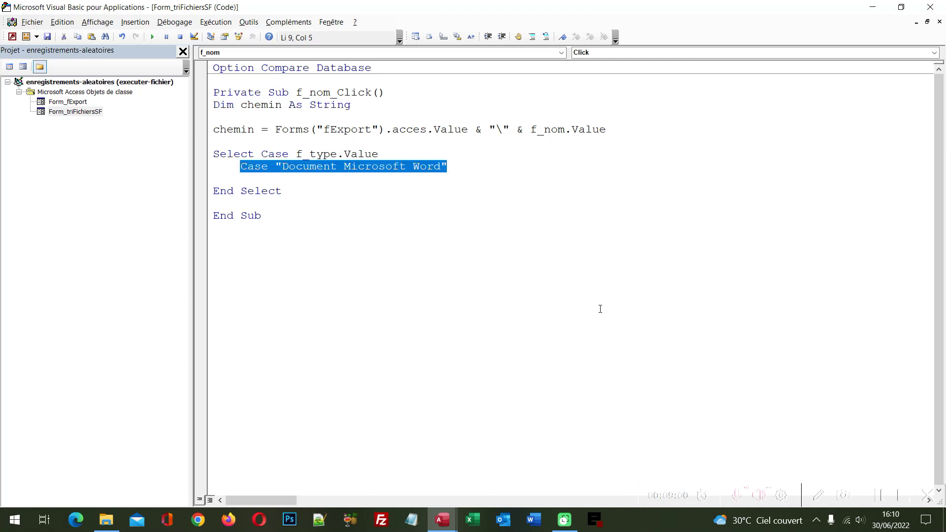
pyautogui.press('End')
pyautogui.press('Return')
pyautogui.press('Return')
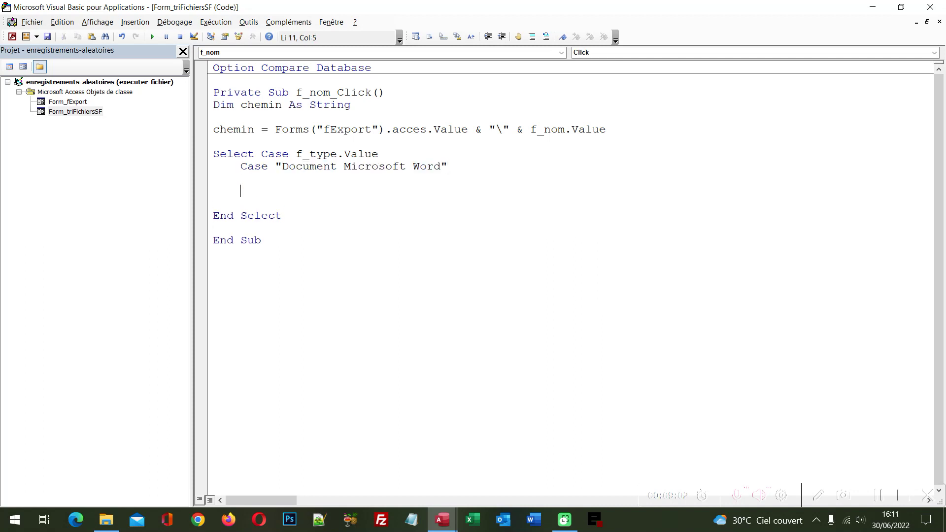
pyautogui.hotkey('ctrl', 'v')
pyautogui.press('Return')
pyautogui.press('Return')
pyautogui.hotkey('ctrl', 'v')
pyautogui.press('Return')
pyautogui.press('Return')
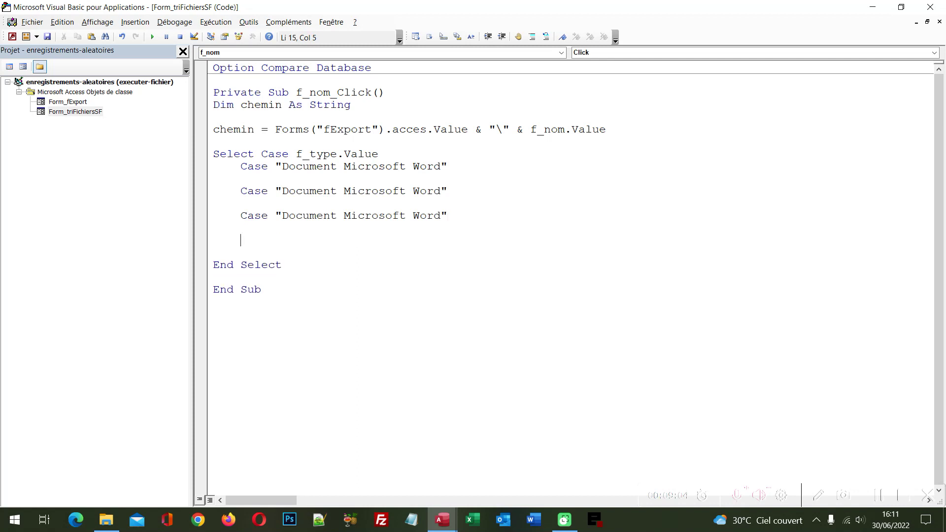
pyautogui.hotkey('ctrl', 'v')
pyautogui.press('Return')
pyautogui.press('Return')
pyautogui.hotkey('ctrl', 'v')
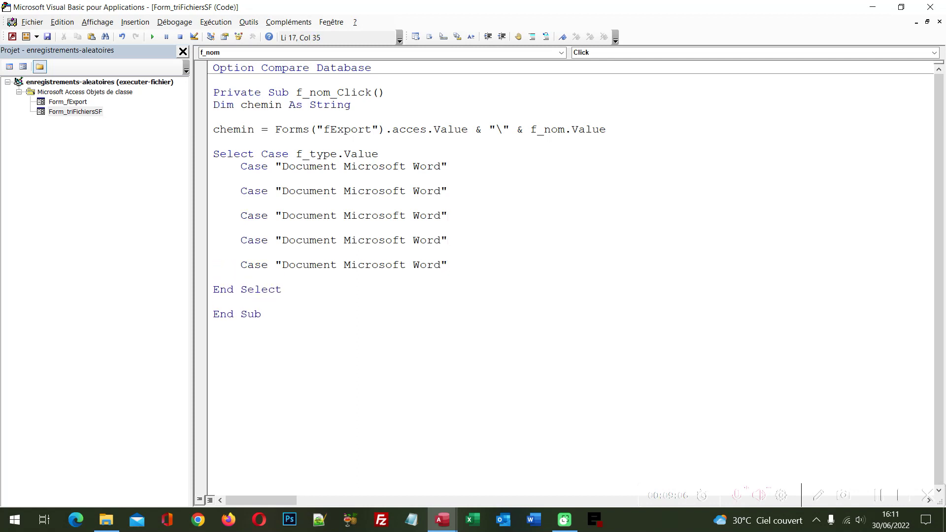
# Step: Select the second Case's type text and return to the fichiers table
pyautogui.press('Up')
pyautogui.press('Up')
pyautogui.press('Up')
pyautogui.press('Up')
pyautogui.press('Up')
pyautogui.press('Up')
pyautogui.press('Left')
pyautogui.hotkey('ctrl', 'shift', 'Left')
pyautogui.hotkey('ctrl', 'shift', 'Left')
pyautogui.hotkey('ctrl', 'shift', 'Left')
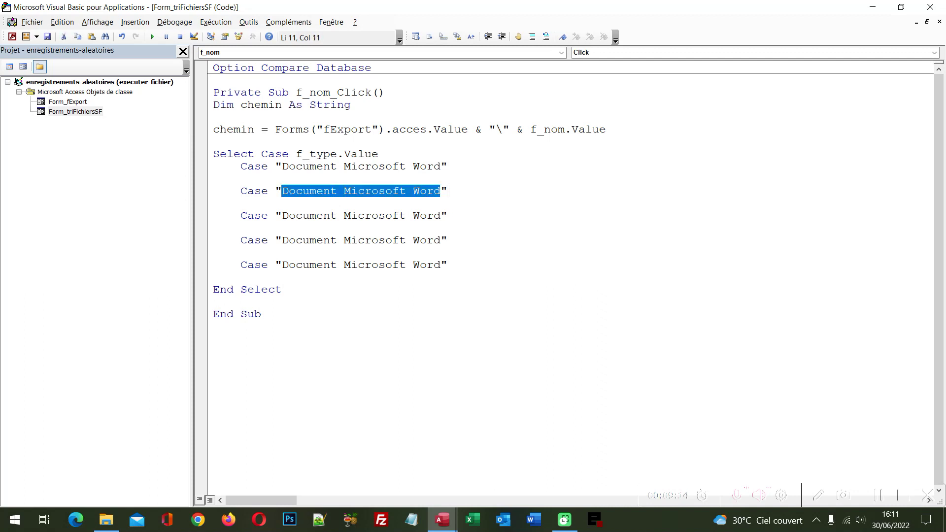
pyautogui.hotkey('alt', 'Tab')
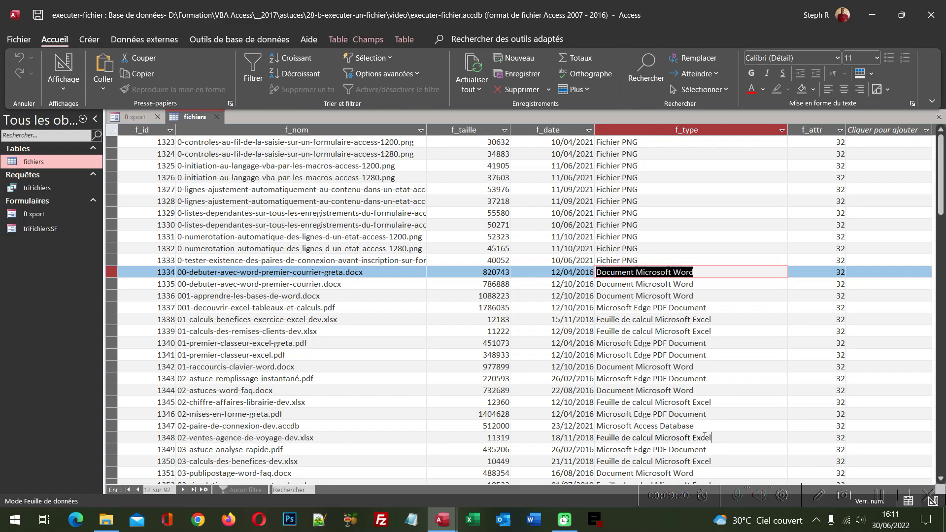
# Step: Set the second Case to the Excel file type from record 1348
pyautogui.click(719, 437)
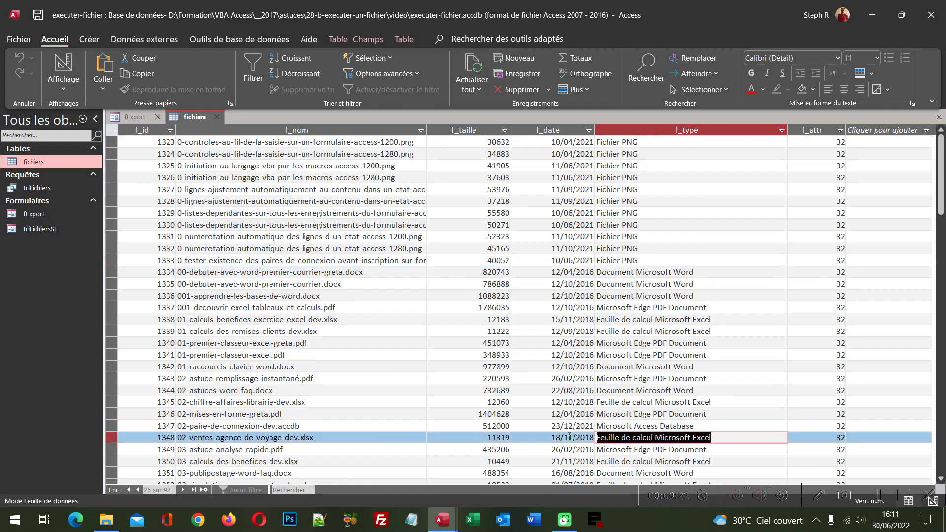
pyautogui.hotkey('alt', 'Tab')
pyautogui.write('Feuille de calcul Microsoft Excel')
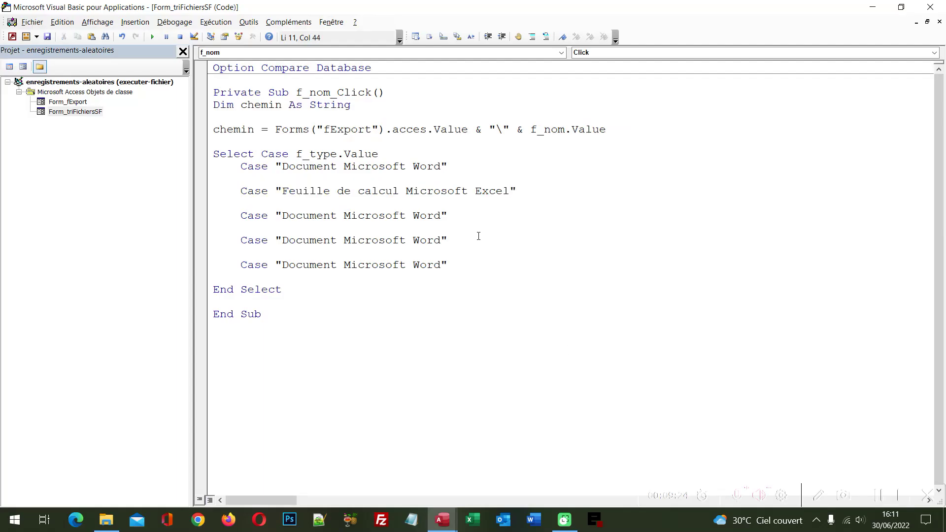
# Step: Set the third Case to Microsoft Access Database, taken from row 1399
pyautogui.click(442, 216)
pyautogui.hotkey('ctrl', 'shift', 'Left')
pyautogui.hotkey('ctrl', 'shift', 'Left')
pyautogui.hotkey('ctrl', 'shift', 'Left')
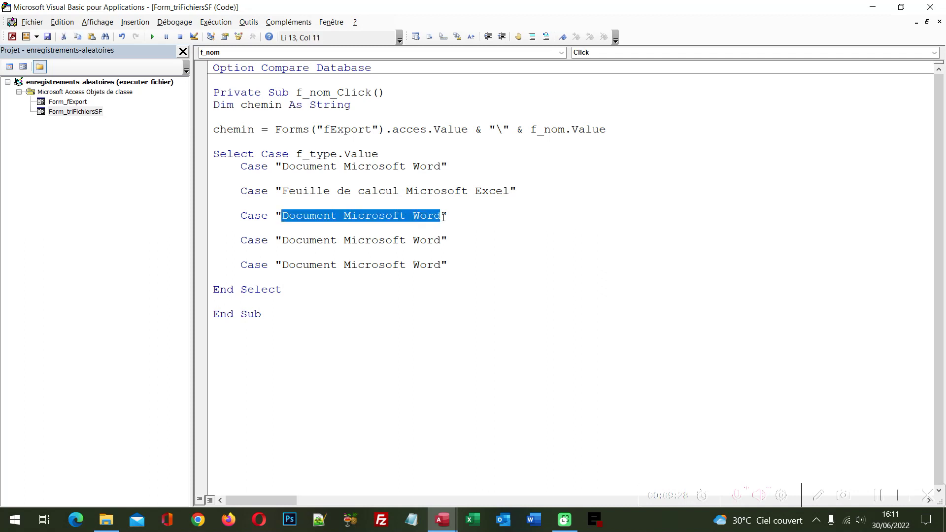
pyautogui.hotkey('alt', 'Tab')
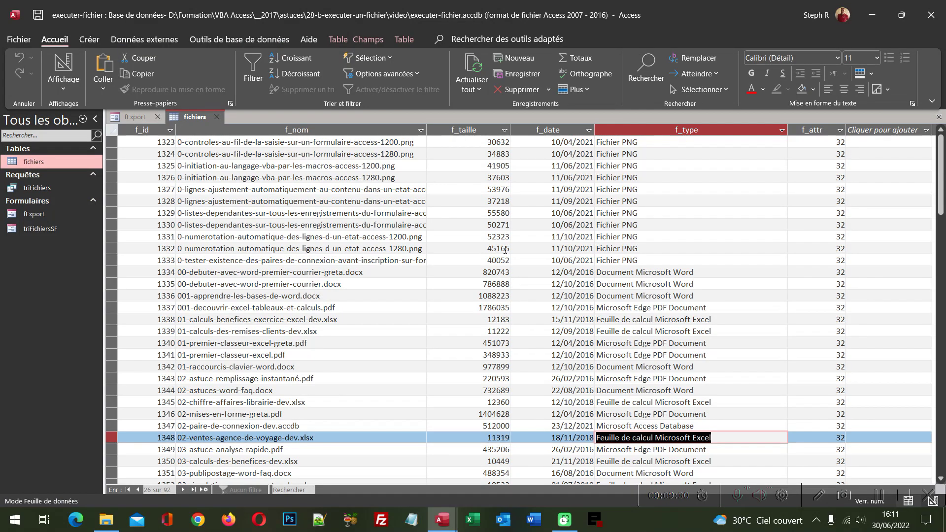
pyautogui.scroll(-1, 700, 394)
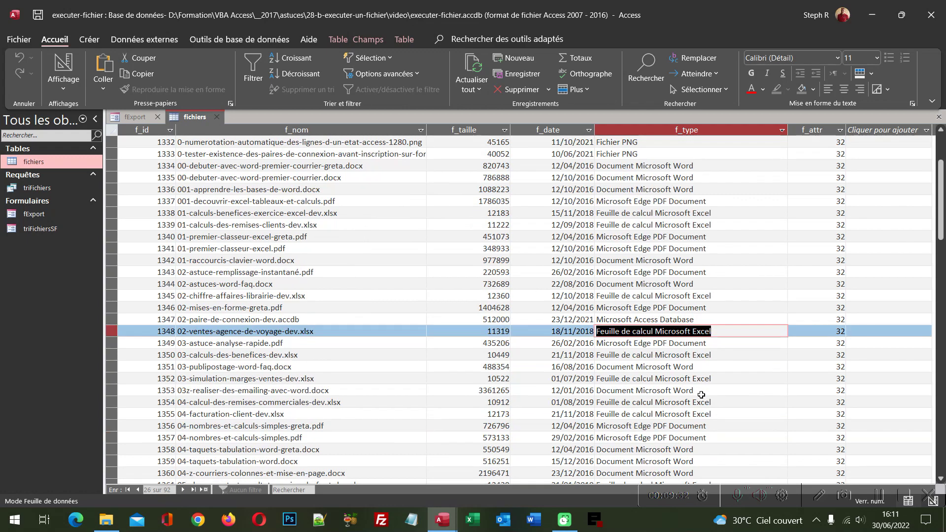
pyautogui.scroll(-5, 703, 390)
pyautogui.scroll(-3, 722, 404)
pyautogui.scroll(-3, 729, 405)
pyautogui.scroll(-3, 730, 406)
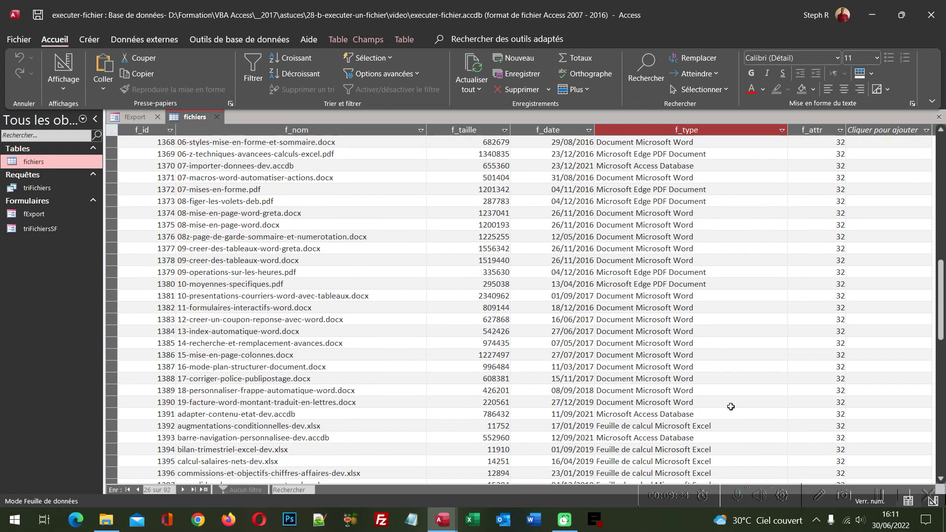
pyautogui.scroll(-2, 729, 401)
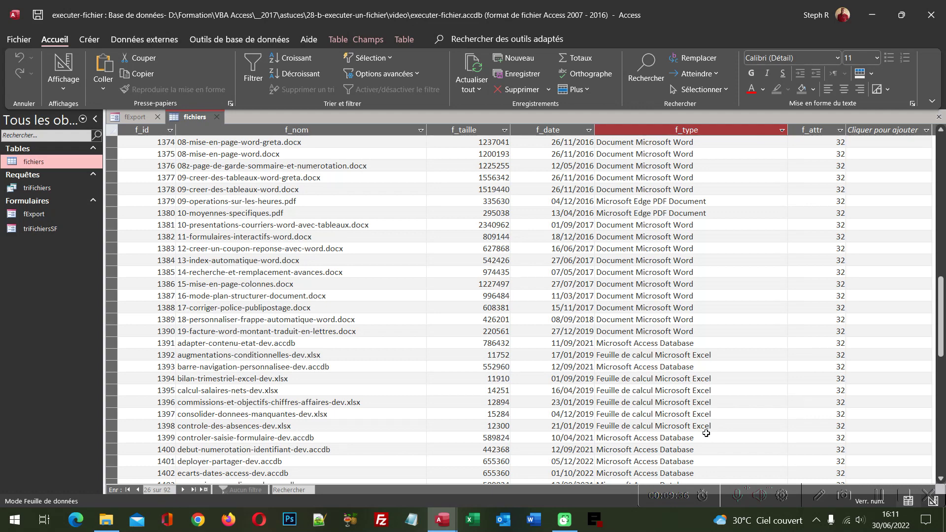
pyautogui.moveTo(695, 437); pyautogui.dragTo(583, 433)
pyautogui.hotkey('ctrl', 'c')
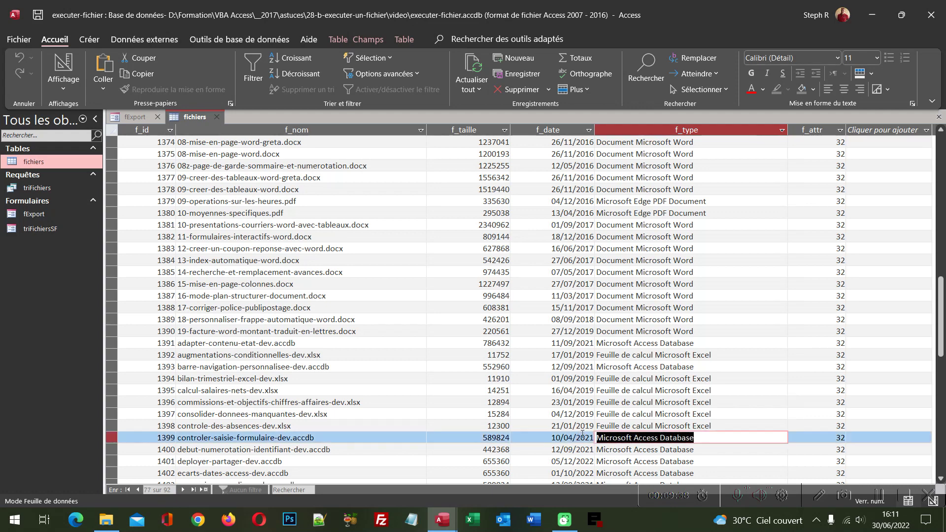
pyautogui.hotkey('alt', 'F11')
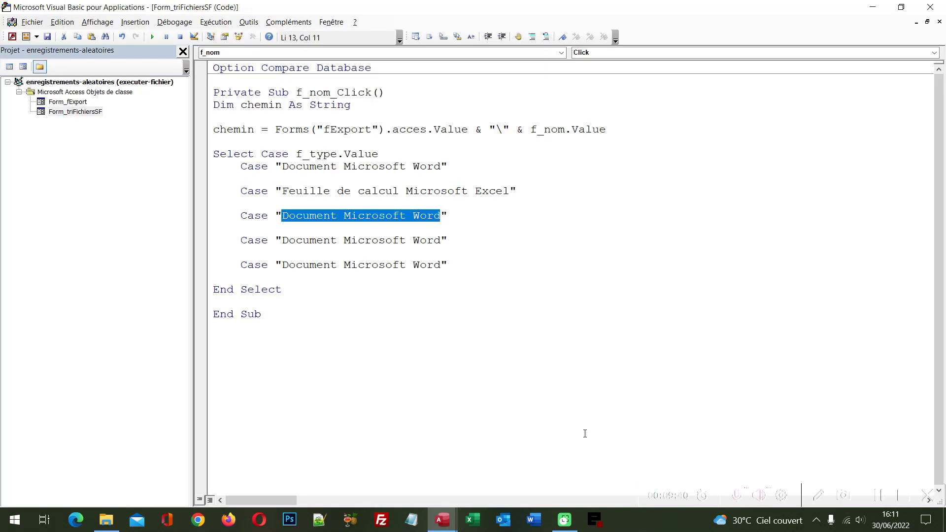
pyautogui.hotkey('ctrl', 'v')
# Step: Set the fourth Case to Fichier PNG, taken from row 1326
pyautogui.click(443, 240)
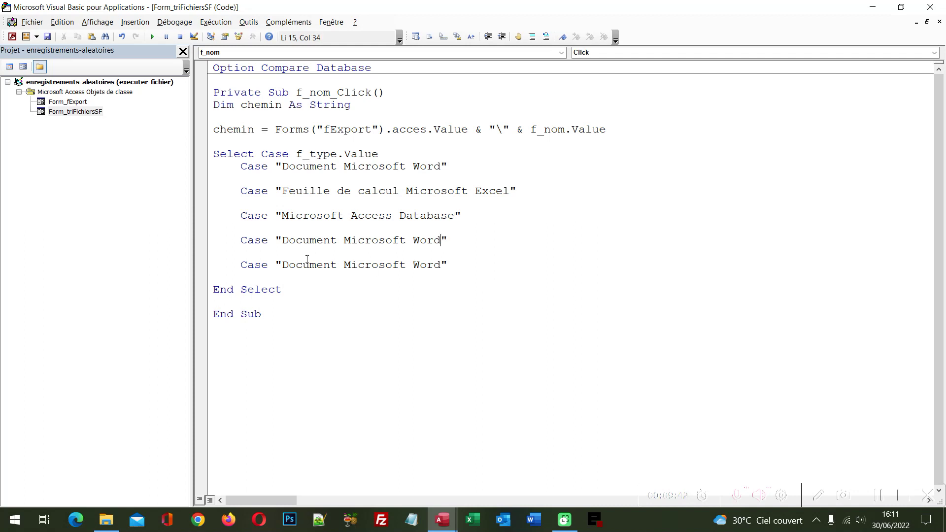
pyautogui.keyDown('shift'); pyautogui.click(282, 240); pyautogui.keyUp('shift')
pyautogui.hotkey('alt', 'F11')
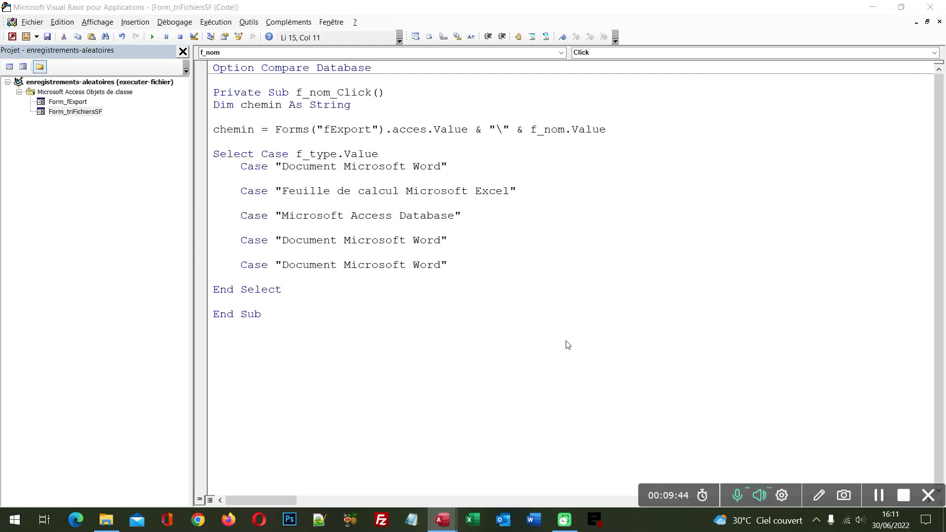
pyautogui.scroll(-1, 652, 389)
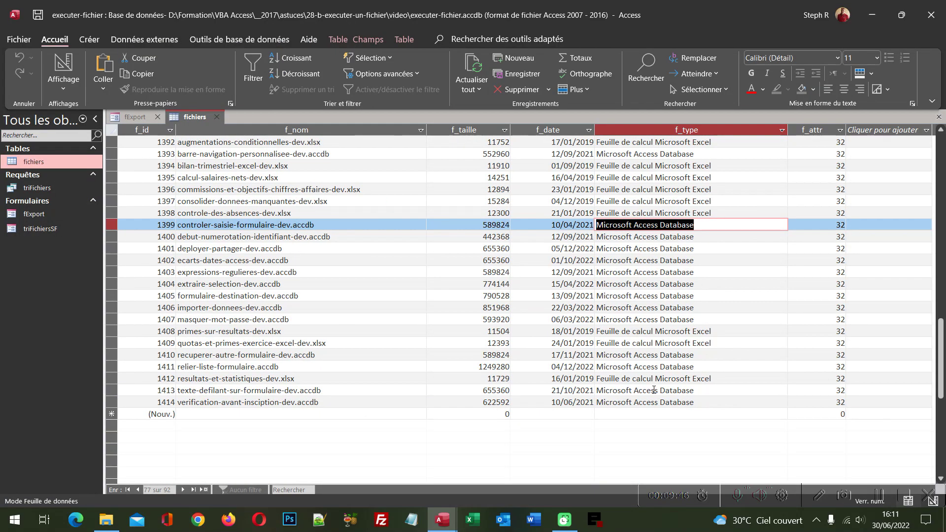
pyautogui.scroll(15, 653, 389)
pyautogui.scroll(7, 652, 389)
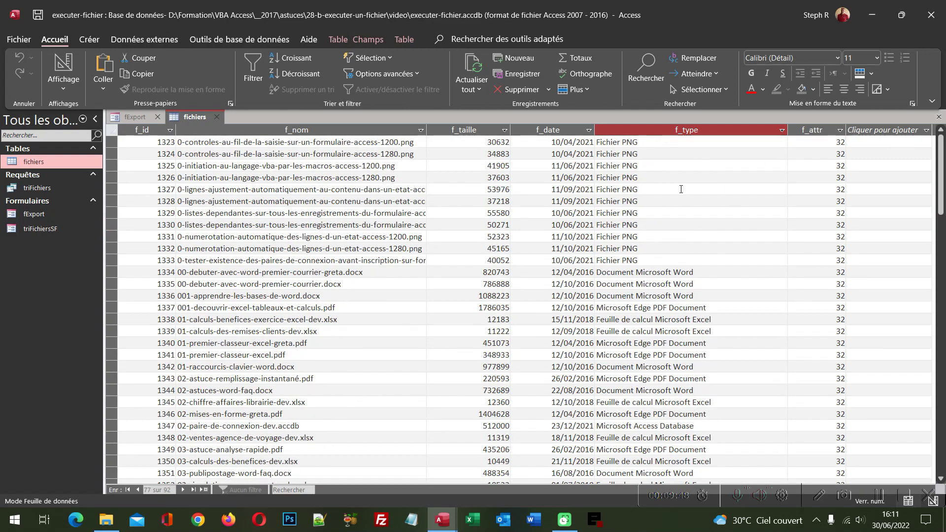
pyautogui.moveTo(643, 175); pyautogui.dragTo(596, 177)
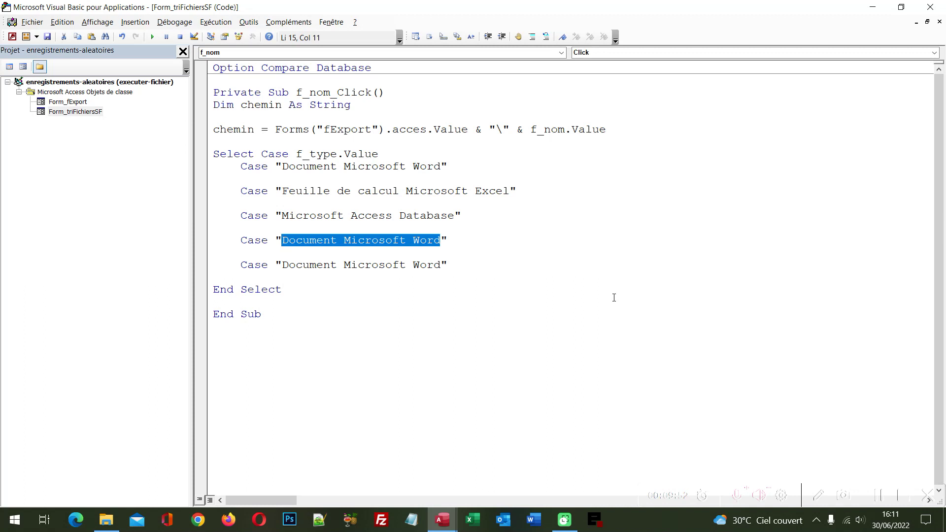
pyautogui.write('Fichier PNG')
# Step: Set the last Case to Microsoft Edge PDF Document from row 1337 and save
pyautogui.click(440, 265)
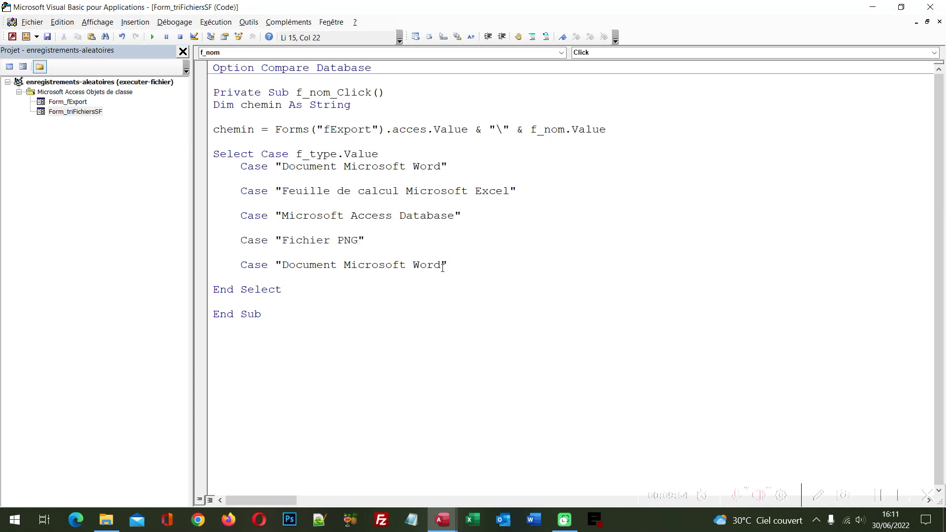
pyautogui.keyDown('shift'); pyautogui.click(281, 264); pyautogui.keyUp('shift')
pyautogui.hotkey('alt', 'F11')
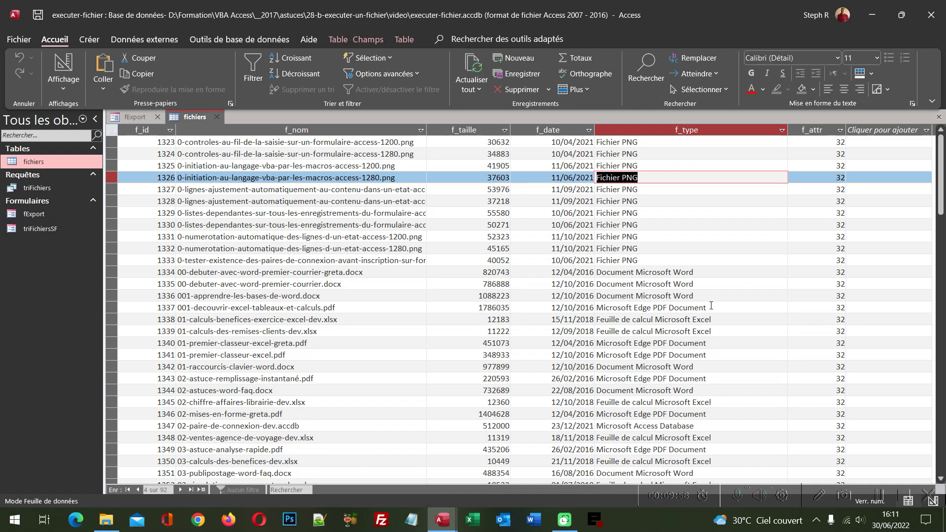
pyautogui.moveTo(706, 307); pyautogui.dragTo(598, 307)
pyautogui.click(596, 308)
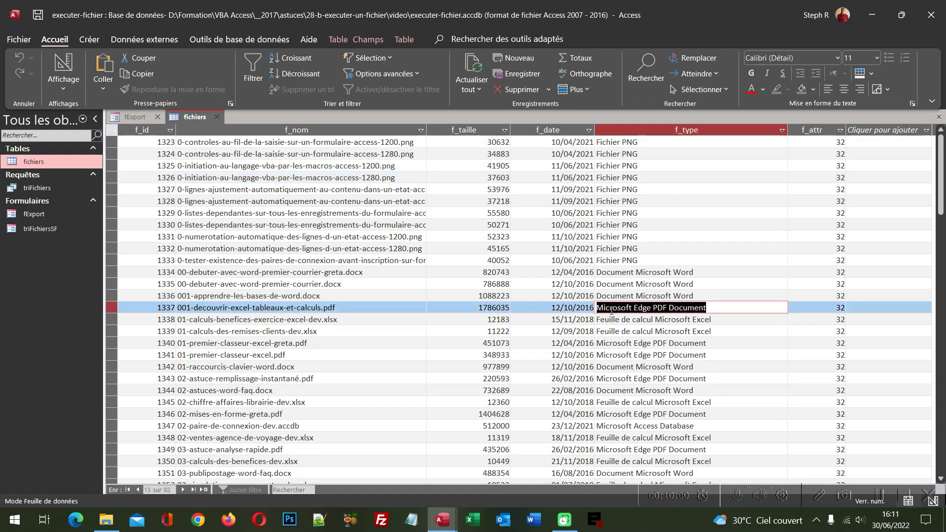
pyautogui.hotkey('alt', 'F11')
pyautogui.write('Microsoft Edge PDF Document')
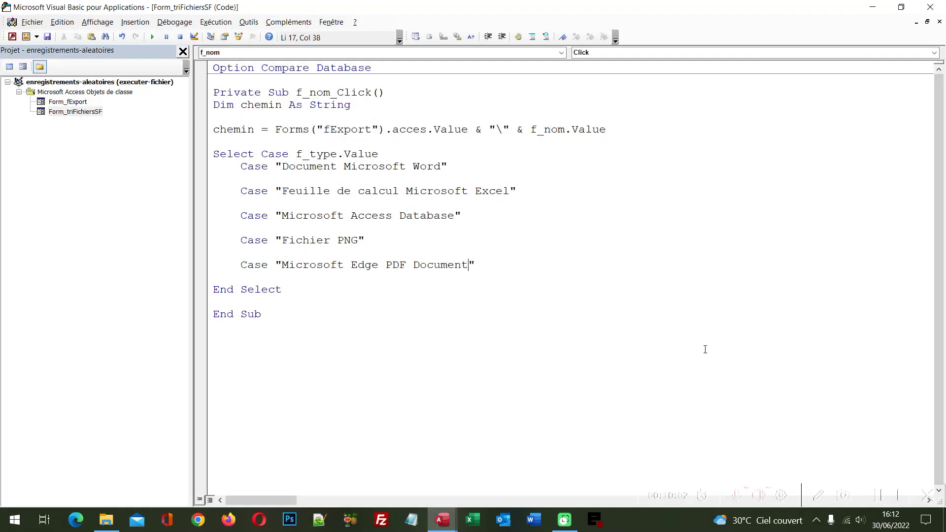
pyautogui.hotkey('ctrl', 's')
pyautogui.rightClick(543, 527)
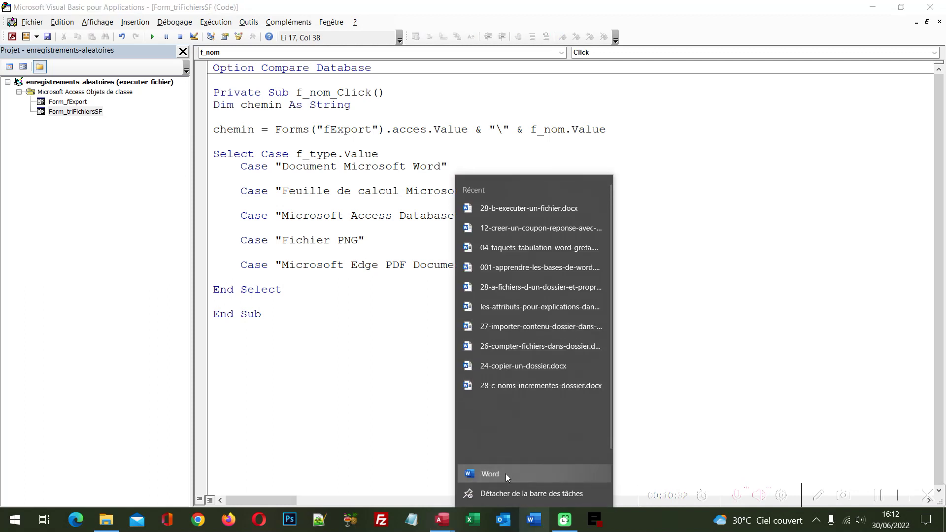
pyautogui.rightClick(505, 474)
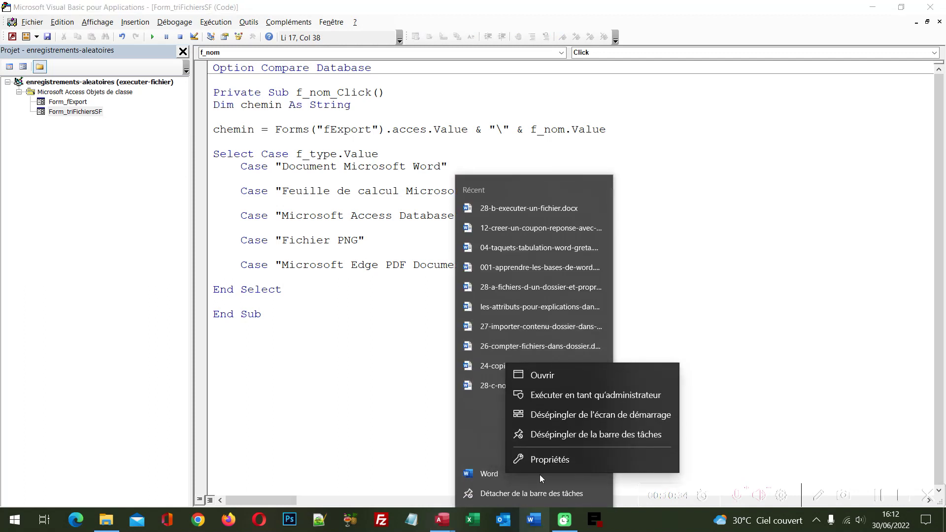
pyautogui.click(546, 461)
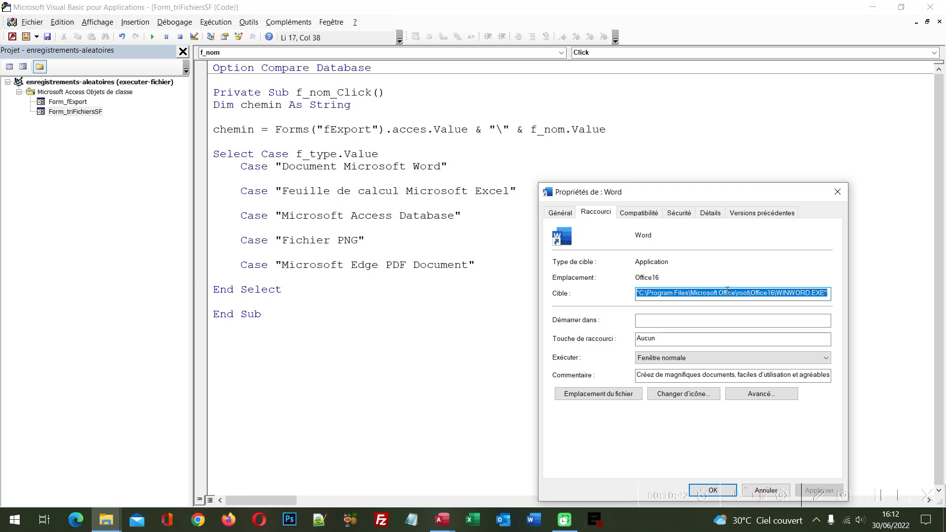
pyautogui.click(837, 192)
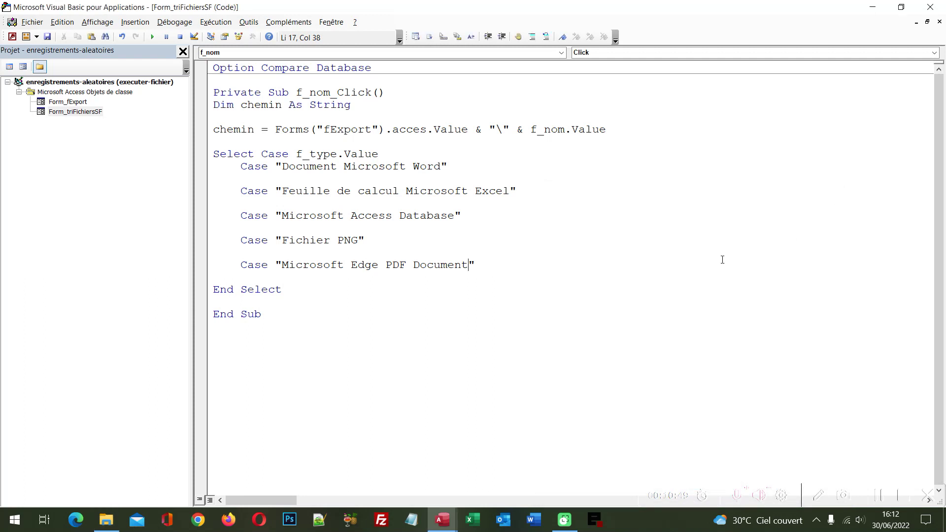
# Step: Under the Word case, write Shell with the WINWORD.EXE path, """ & chemin & """" and vbMaximizedFocus
pyautogui.click(305, 180)
pyautogui.write('Shell')
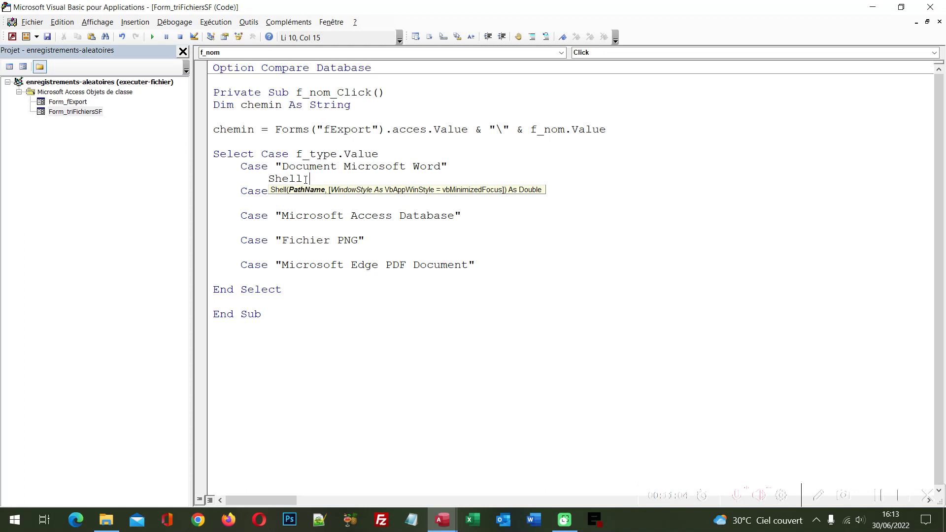
pyautogui.write('"C:\\Program Files\\Microsoft Office\\root\\Office16\\WINWORD.EXE"')
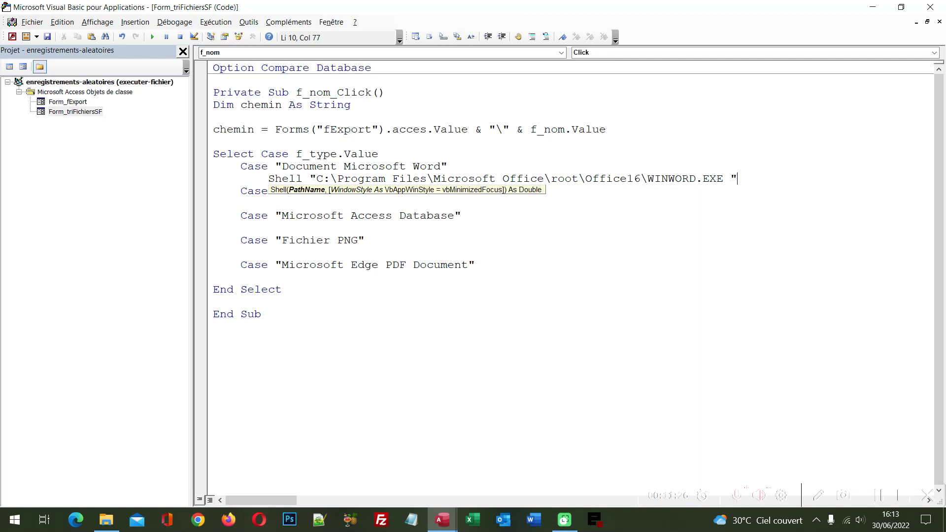
pyautogui.write('""')
pyautogui.write(' & ')
pyautogui.write('chemi')
pyautogui.write('n')
pyautogui.write(' & ')
pyautogui.write('""""')
pyautogui.write(',')
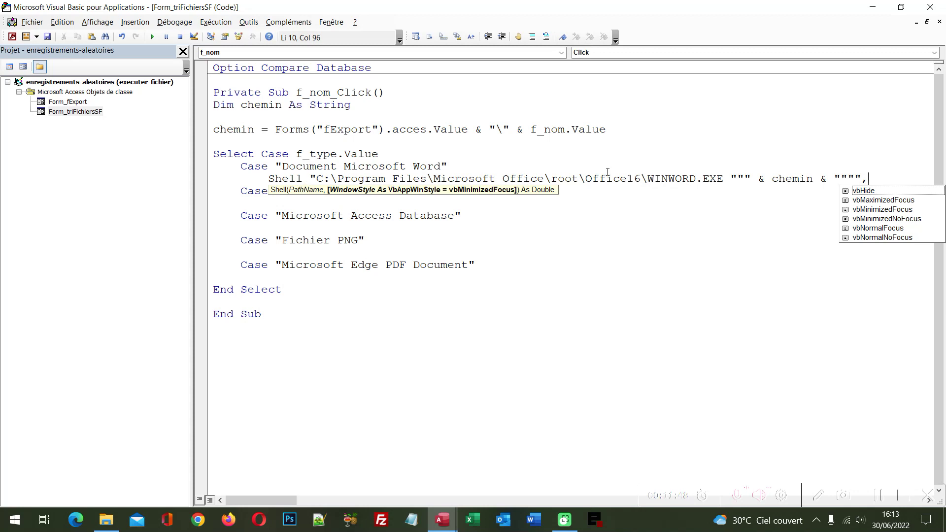
pyautogui.doubleClick(870, 201)
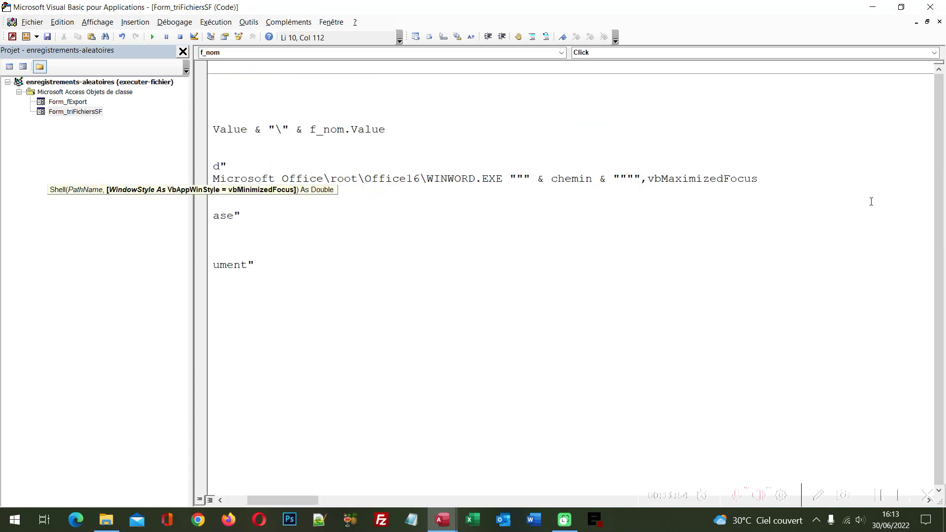
pyautogui.press('Home')
pyautogui.press('End')
pyautogui.hotkey('shift', 'Home')
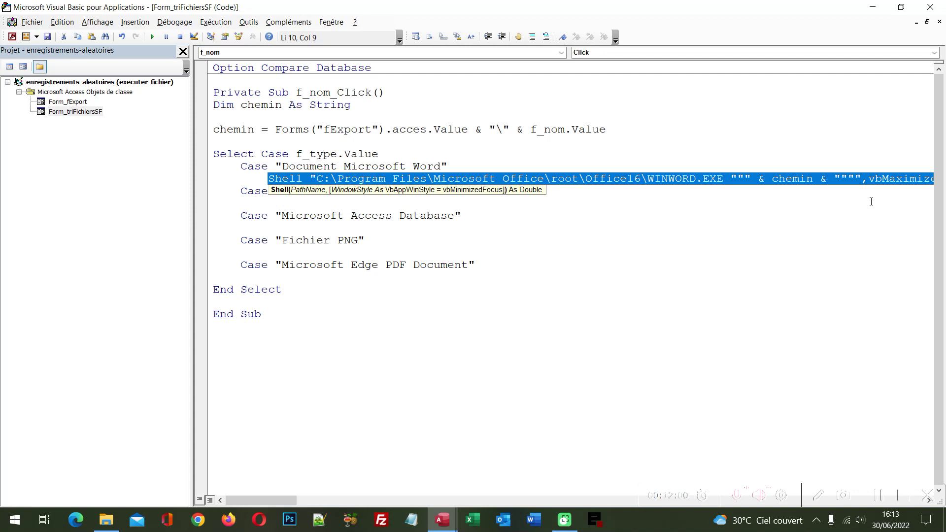
pyautogui.press('End')
pyautogui.press('Return')
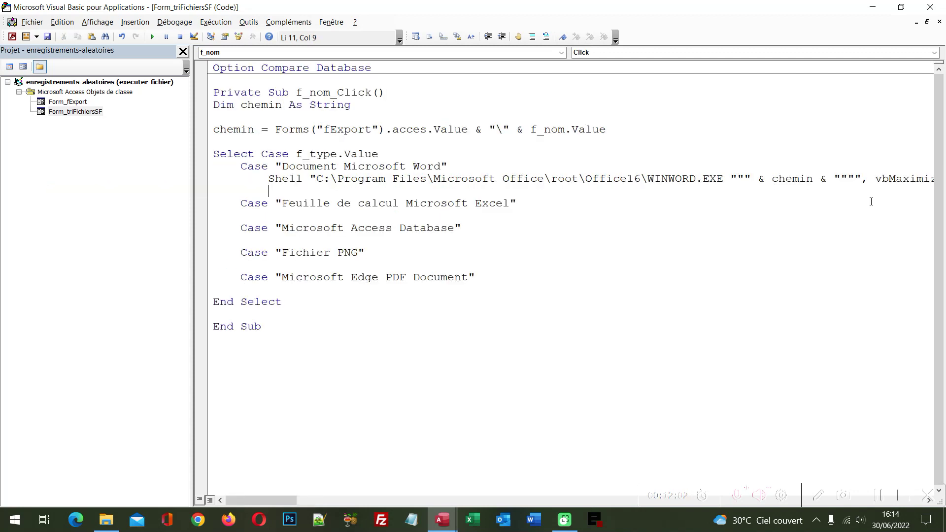
# Step: Paste the Shell WINWORD.EXE line under the Excel, Access Database, Fichier PNG and Edge PDF cases
pyautogui.hotkey('shift', 'Home')
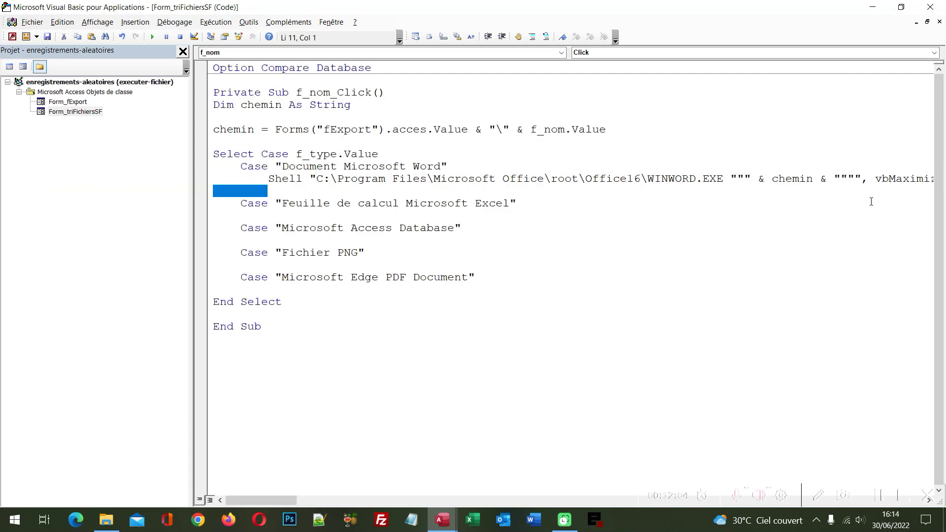
pyautogui.press('Delete')
pyautogui.press('Delete')
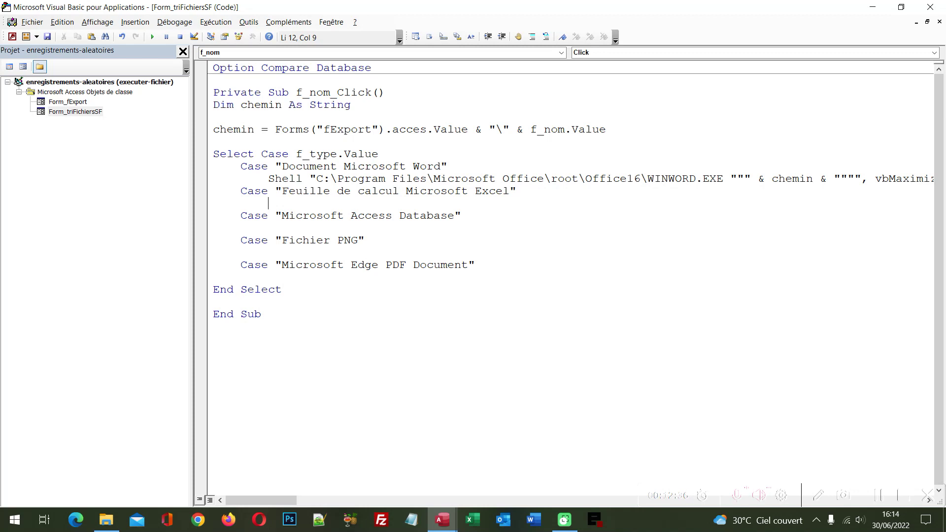
pyautogui.hotkey('ctrl', 'v')
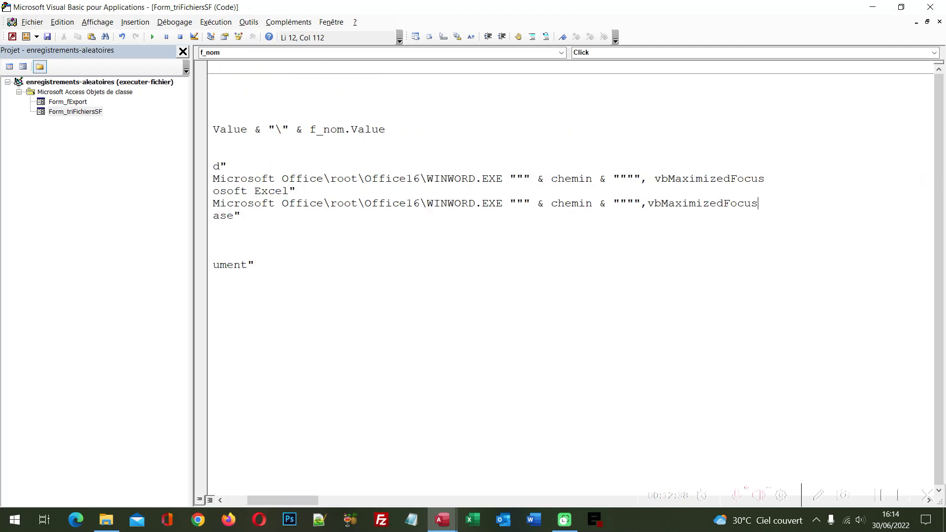
pyautogui.press('Down')
pyautogui.press('Down')
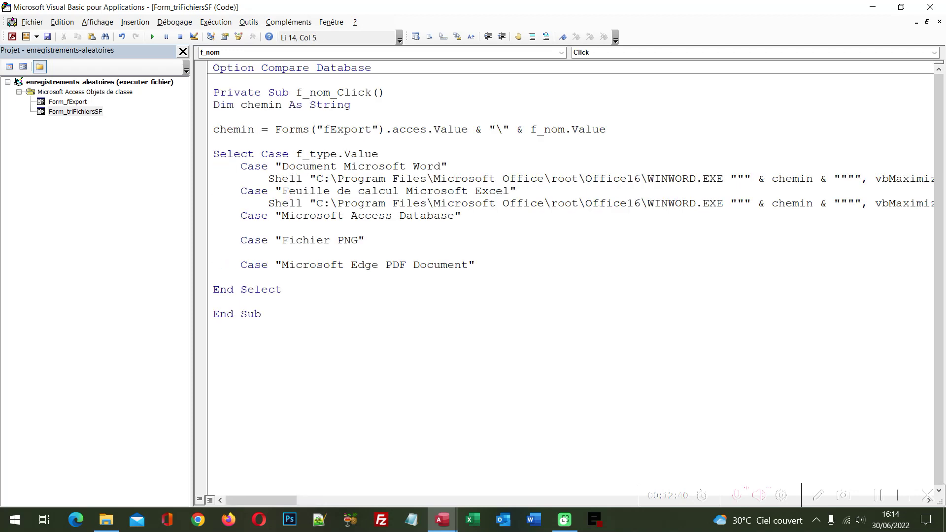
pyautogui.write('Shell "C:\\Program Files\\Microsoft Office\\root\\Office16\\WINWORD.EXE """ & chemin & """",vbMaximizedFocus')
pyautogui.press('Down')
pyautogui.press('Down')
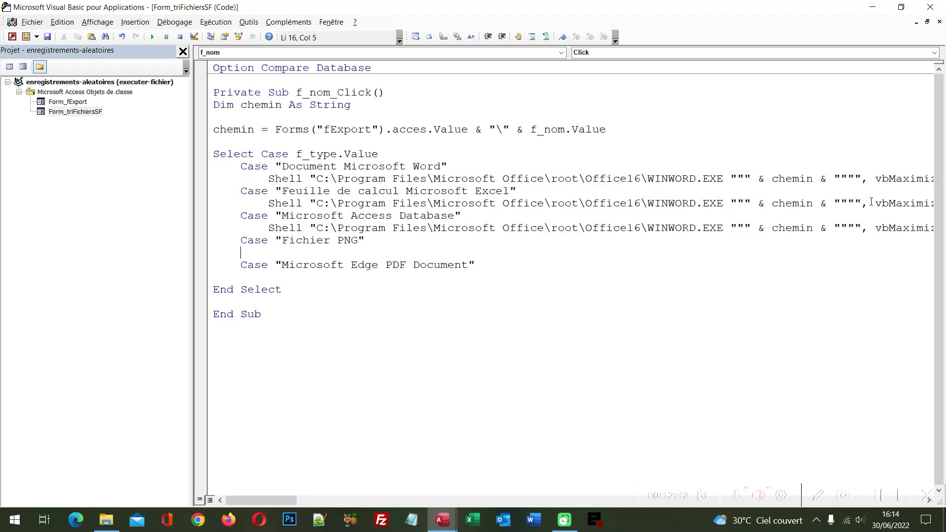
pyautogui.write('Shell "C:\\Program Files\\Microsoft Office\\root\\Office16\\WINWORD.EXE """ & chemin & """", vbMaximizedFocus')
pyautogui.press('Down')
pyautogui.press('Down')
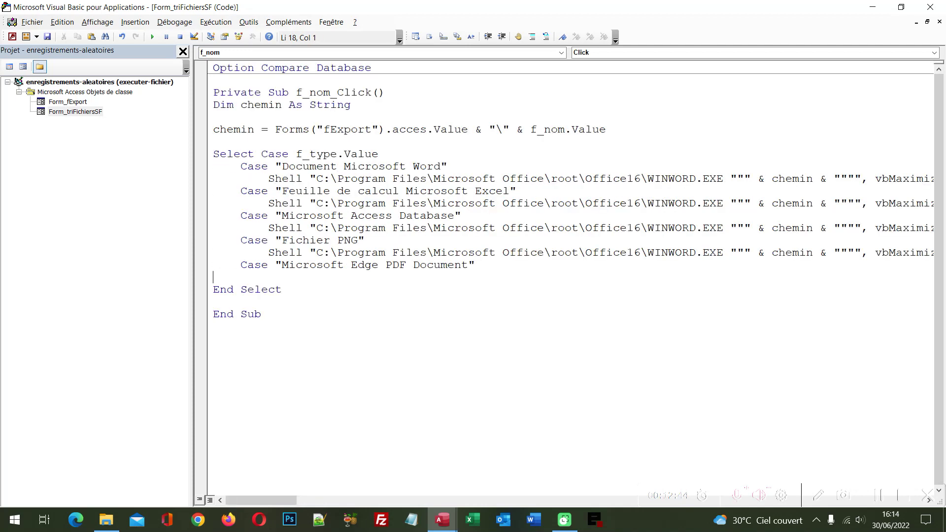
pyautogui.hotkey('ctrl', 'v')
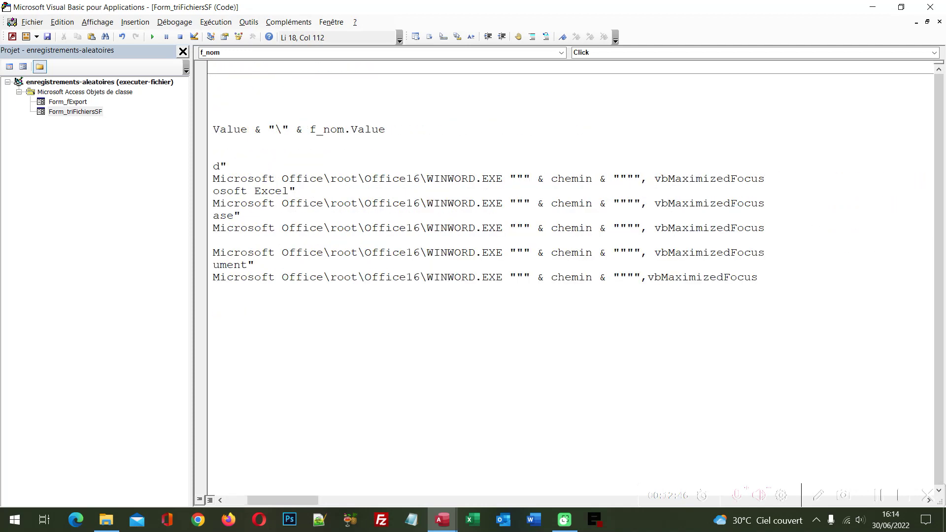
pyautogui.press('Home')
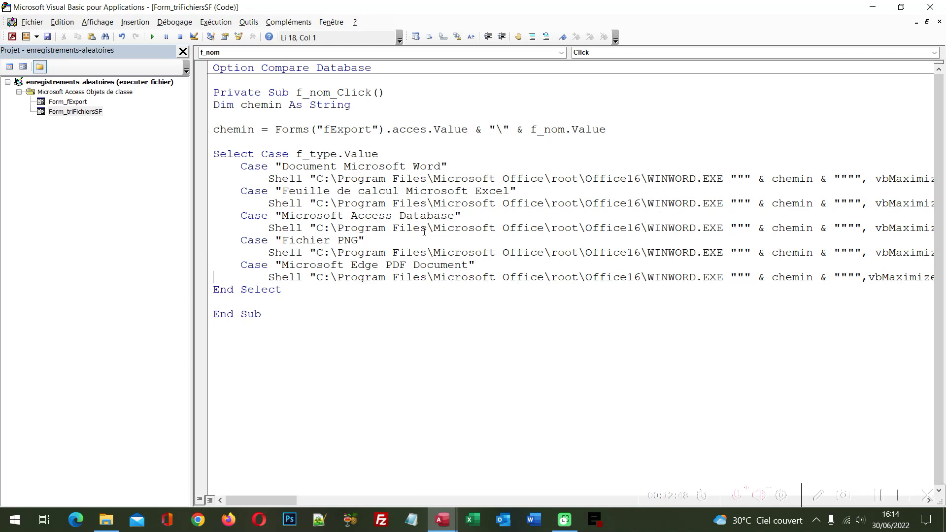
# Step: Select the WINWORD.EXE path on the Excel case's Shell line
pyautogui.click(315, 202)
pyautogui.press('Left')
pyautogui.keyDown('shift'); pyautogui.click(737, 202); pyautogui.keyUp('shift')
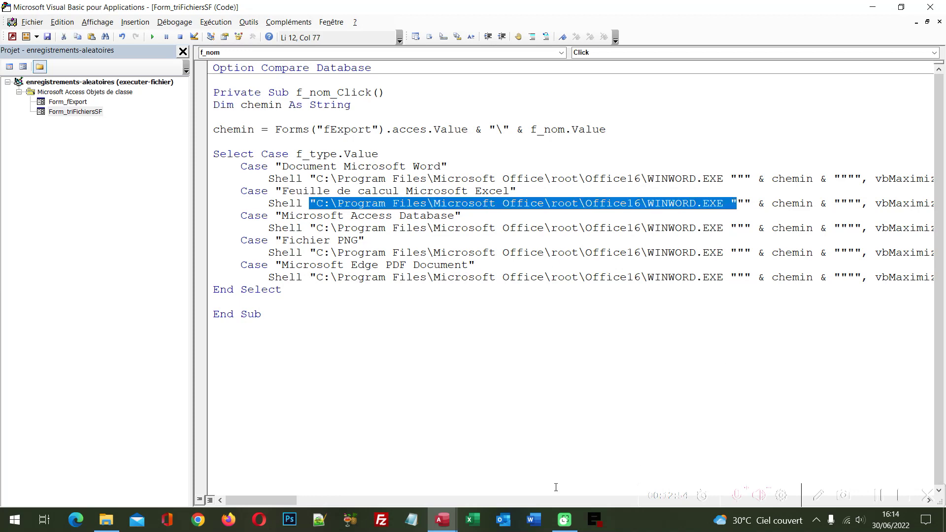
# Step: Replace the Excel line's path with the EXCEL.EXE target from Excel's taskbar shortcut properties
pyautogui.rightClick(472, 519)
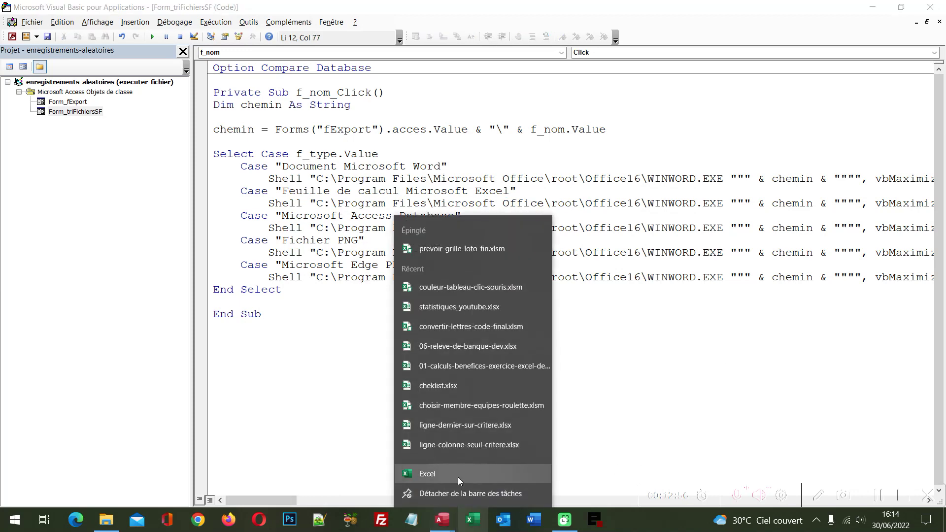
pyautogui.rightClick(457, 477)
pyautogui.click(477, 463)
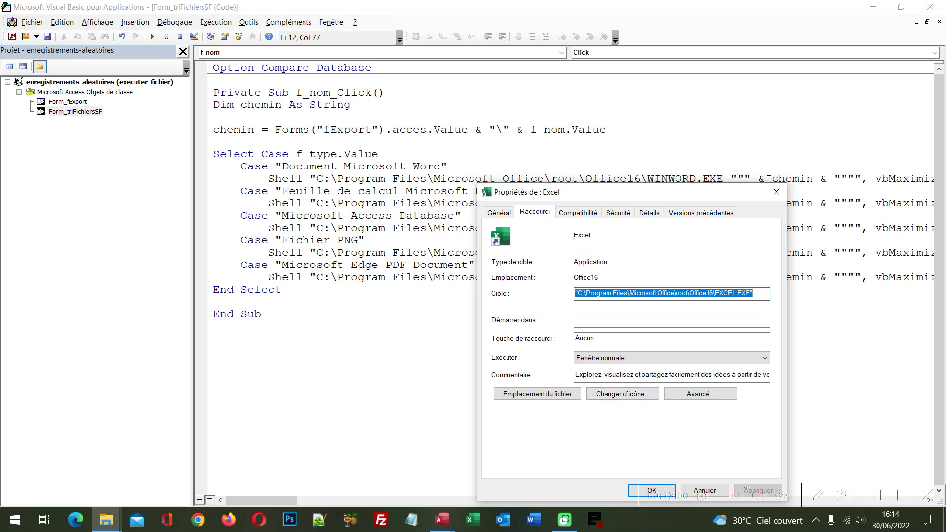
pyautogui.click(776, 191)
pyautogui.write('"C:\\Program Files\\Microsoft Office\\root\\Office16\\EXCEL.EXE"')
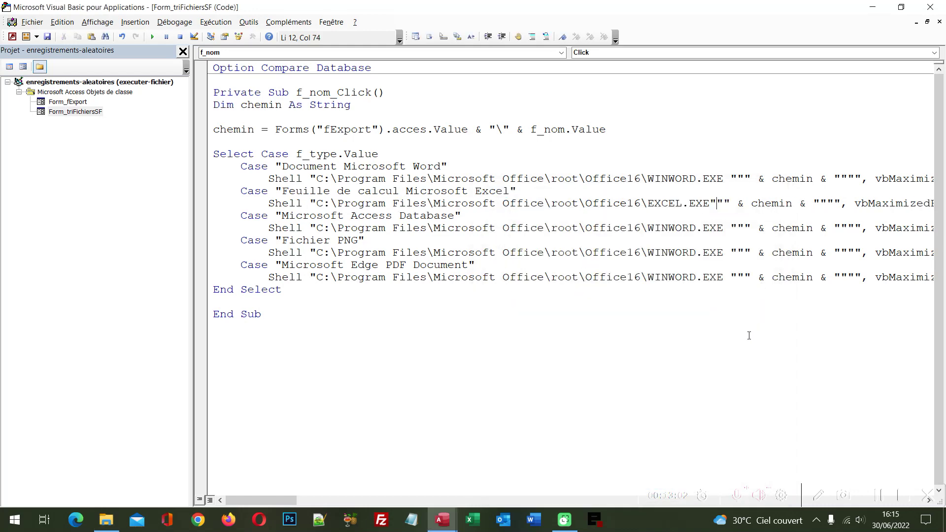
pyautogui.press('Left')
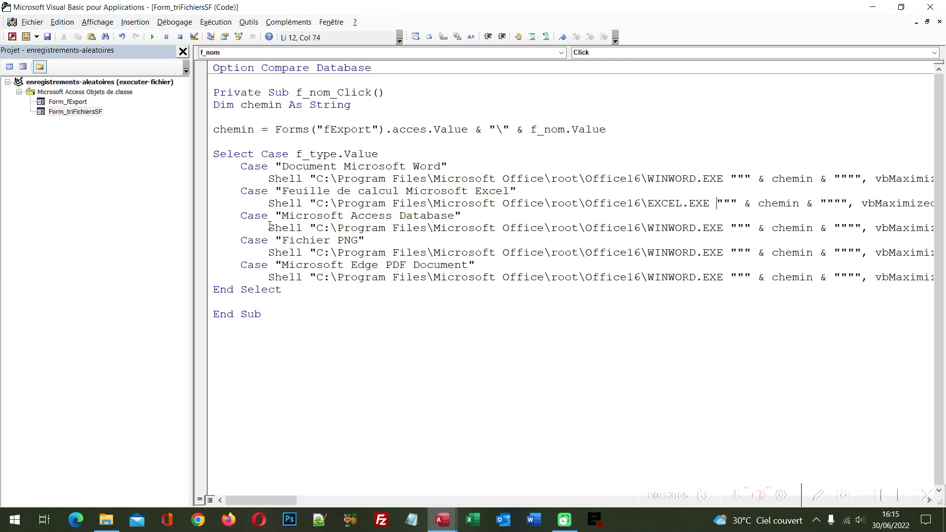
# Step: Select the WINWORD.EXE path on the Access Database case's Shell line
pyautogui.click(309, 228)
pyautogui.keyDown('shift'); pyautogui.click(735, 228); pyautogui.keyUp('shift')
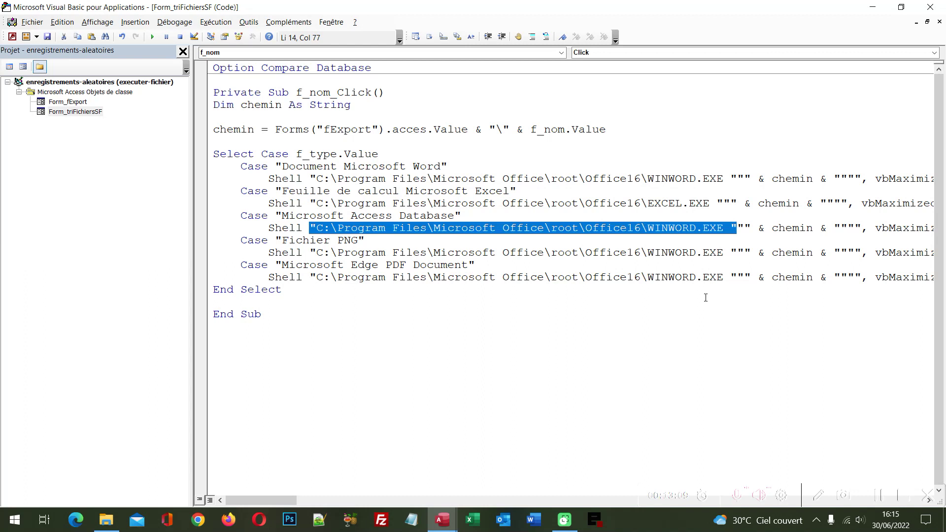
pyautogui.click(441, 523)
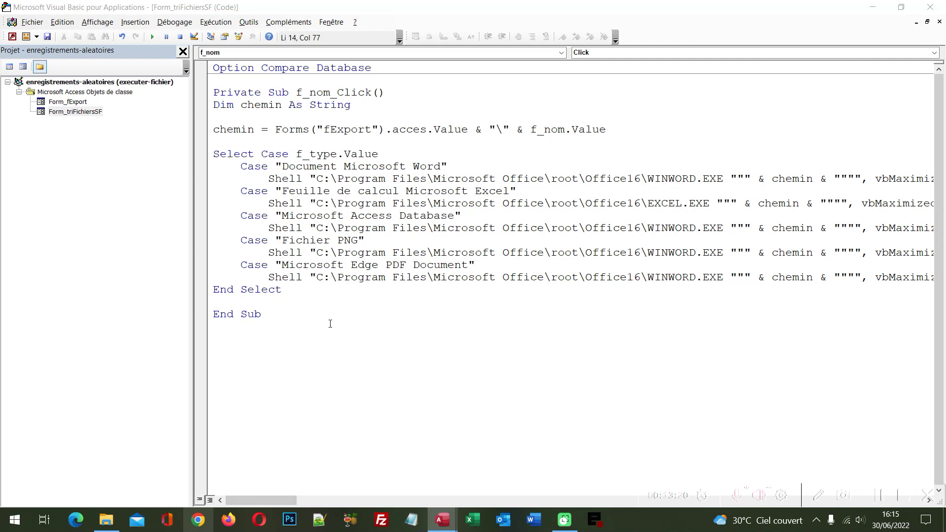
# Step: Replace the Fichier PNG line's path with Photoshop CC 2015's Photoshop.exe target
pyautogui.click(312, 254)
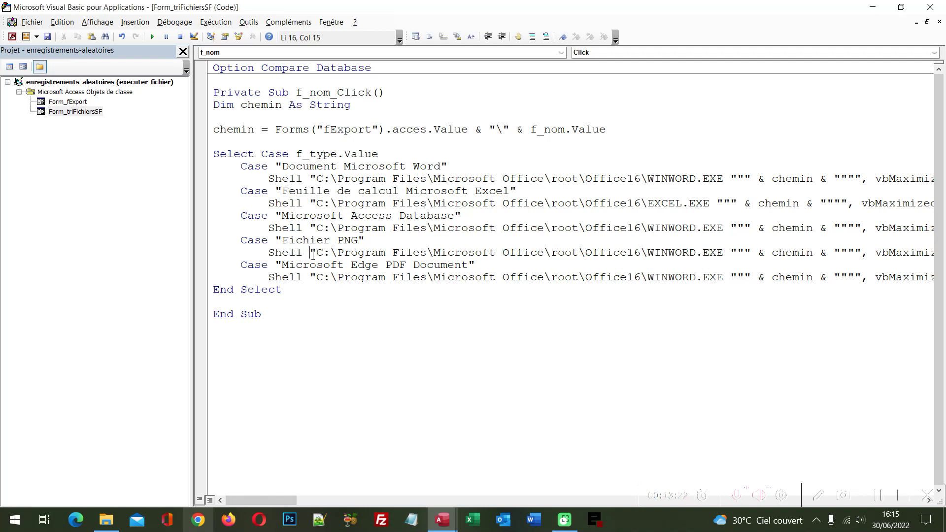
pyautogui.keyDown('shift'); pyautogui.click(736, 253); pyautogui.keyUp('shift')
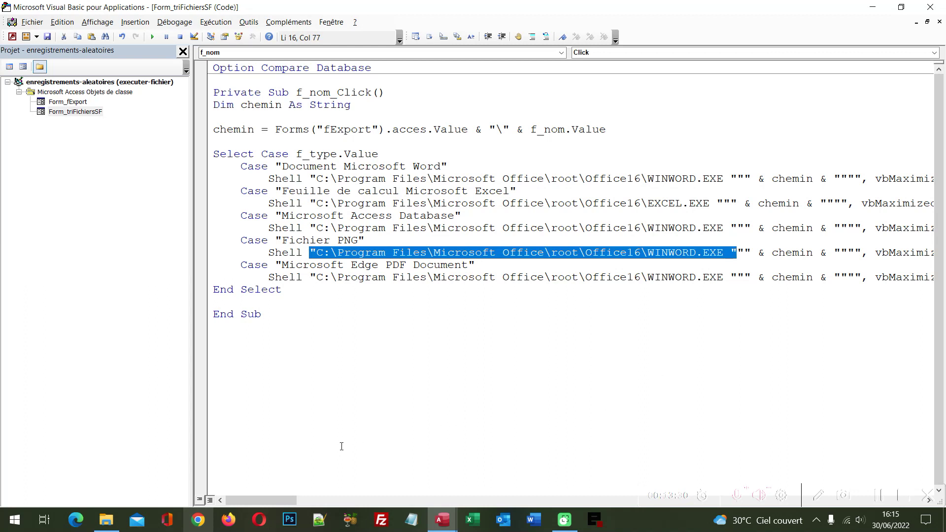
pyautogui.rightClick(295, 524)
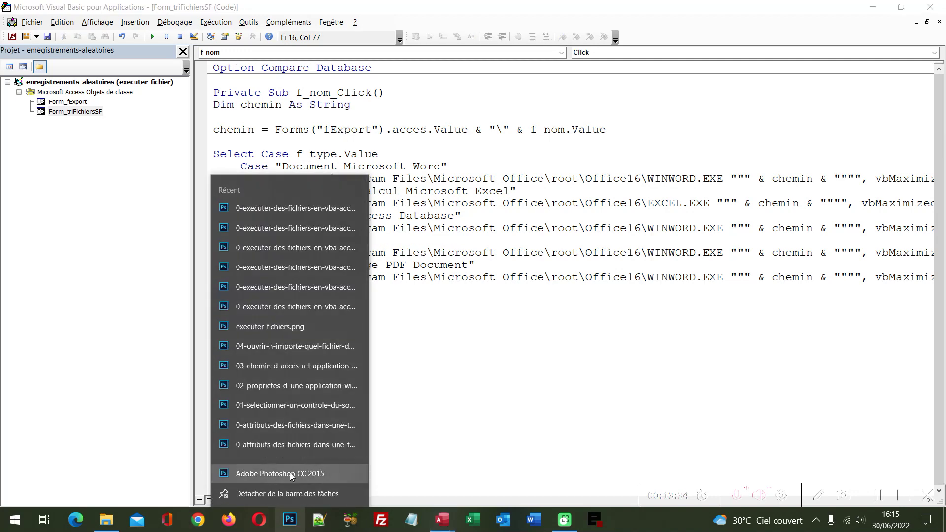
pyautogui.rightClick(291, 475)
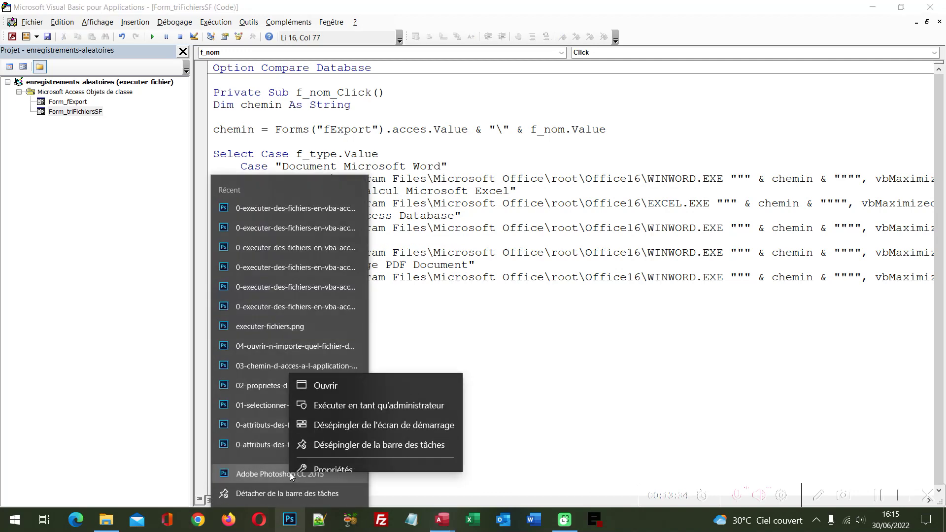
pyautogui.click(325, 462)
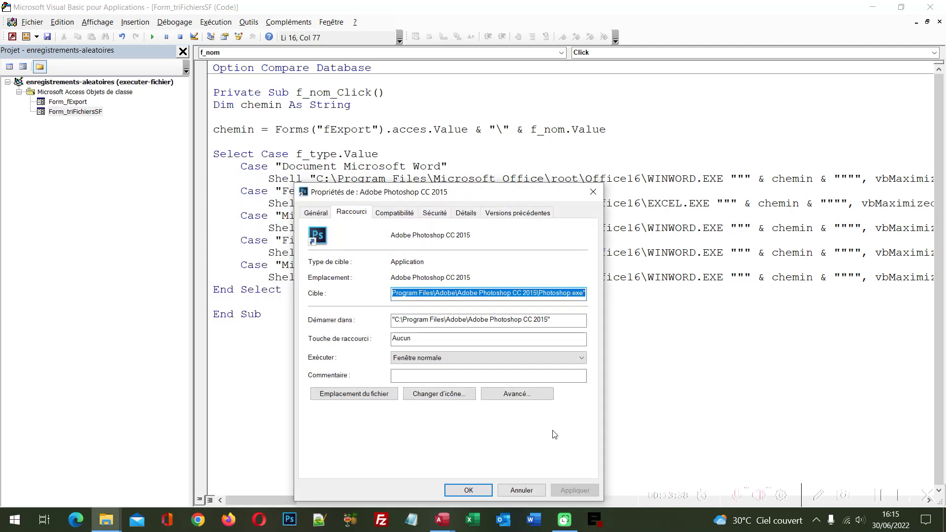
pyautogui.click(528, 490)
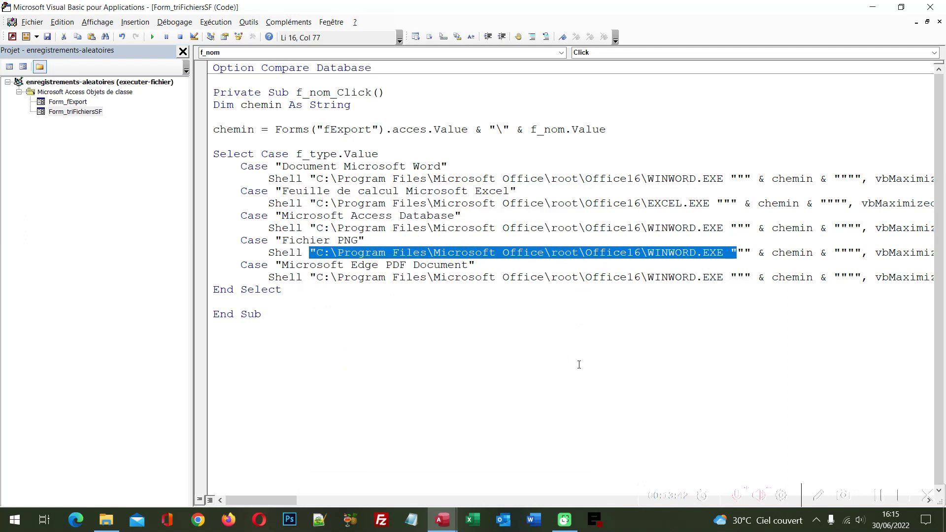
pyautogui.write('"C:\\Program Files\\Adobe\\Adobe Photoshop CC 2015\\Photoshop.exe"')
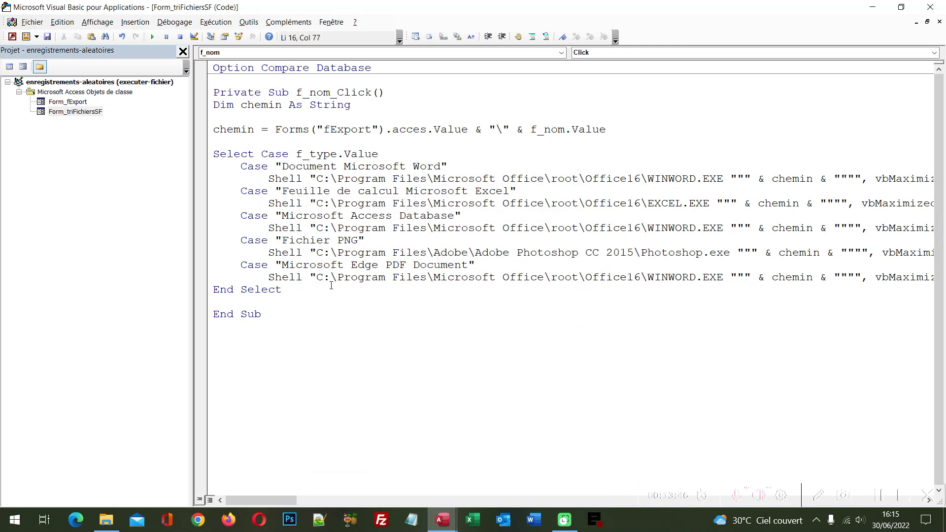
pyautogui.click(312, 277)
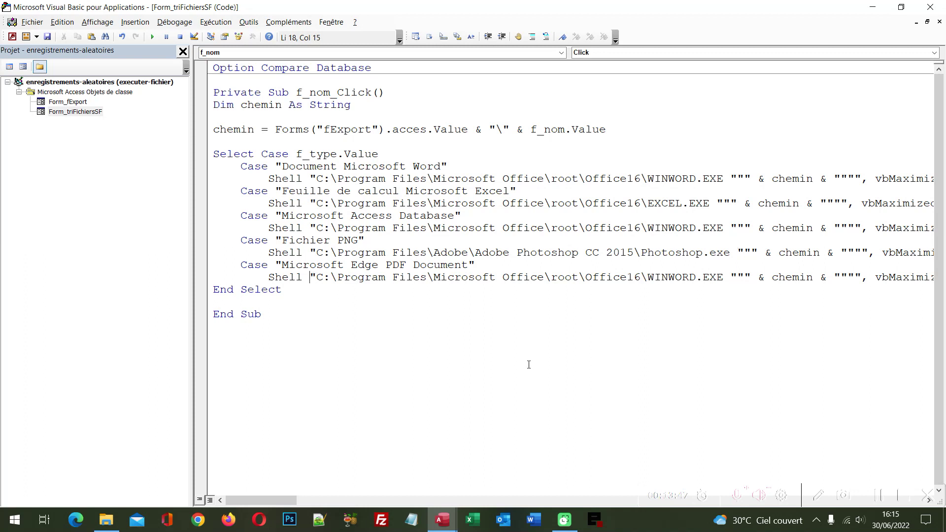
# Step: Replace the Edge PDF line's WINWORD.EXE path with the msedge.exe target from Program Files (x86)
pyautogui.keyDown('shift'); pyautogui.click(735, 279); pyautogui.keyUp('shift')
pyautogui.rightClick(76, 519)
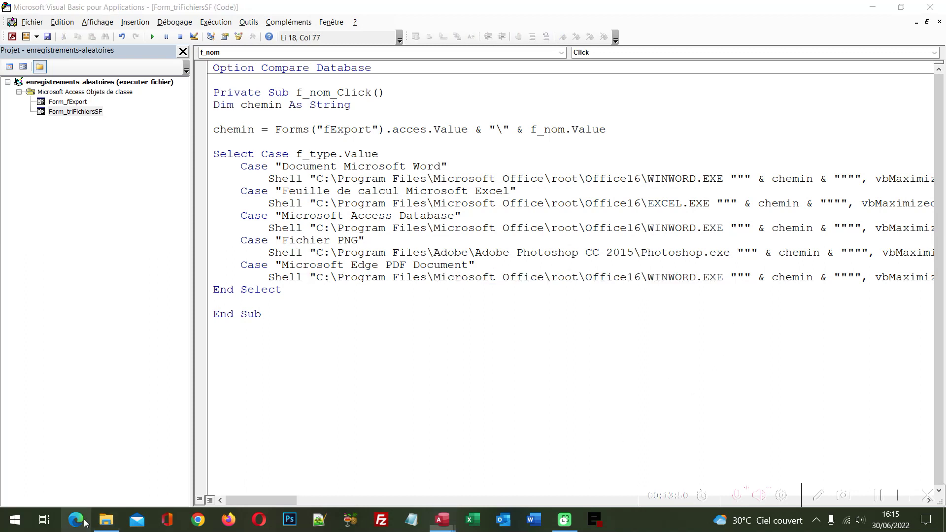
pyautogui.rightClick(76, 473)
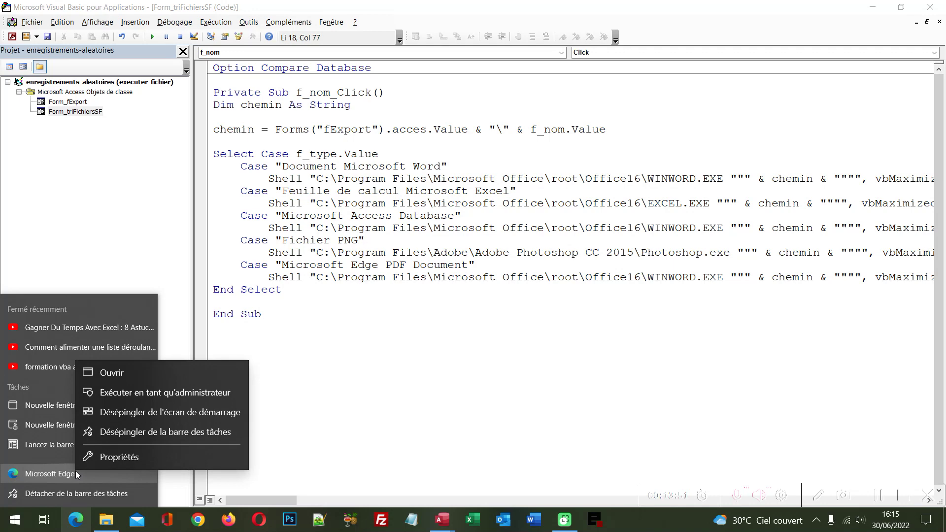
pyautogui.click(108, 458)
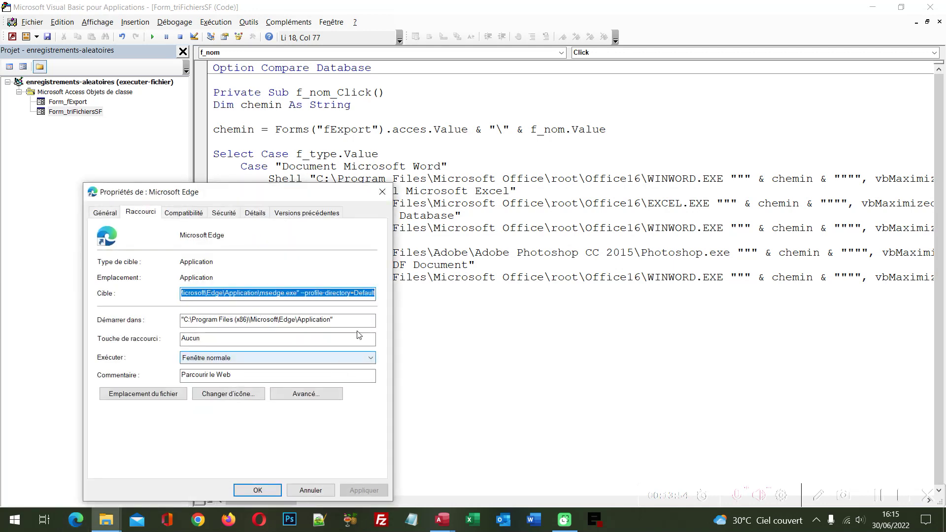
pyautogui.click(299, 294)
pyautogui.hotkey('shift', 'Home')
pyautogui.hotkey('ctrl', 'c')
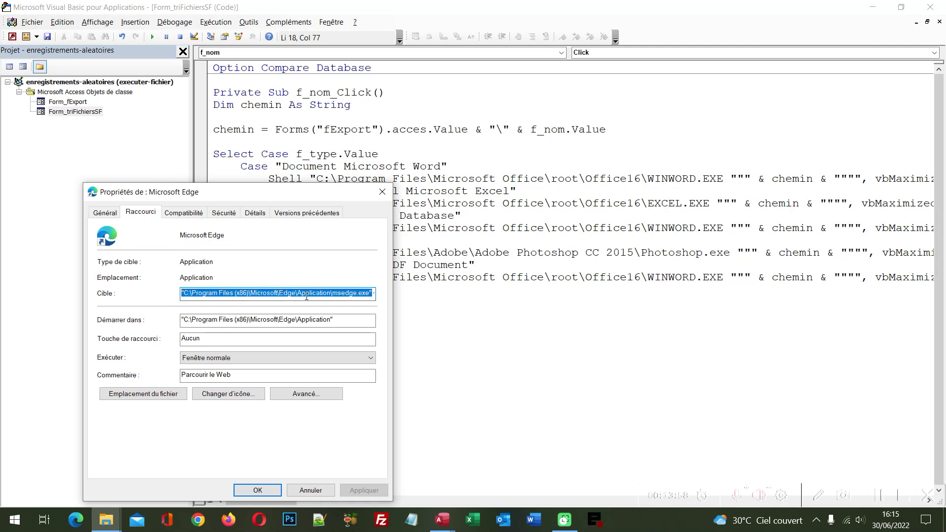
pyautogui.click(384, 192)
pyautogui.hotkey('ctrl', 'v')
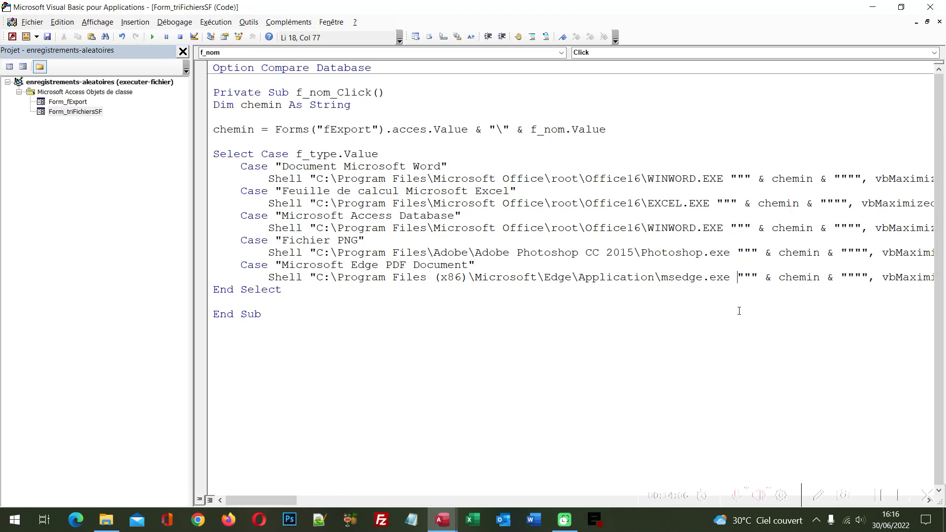
# Step: Select the WINWORD.EXE path on the Access Database line, ready to swap in Access's path
pyautogui.click(311, 228)
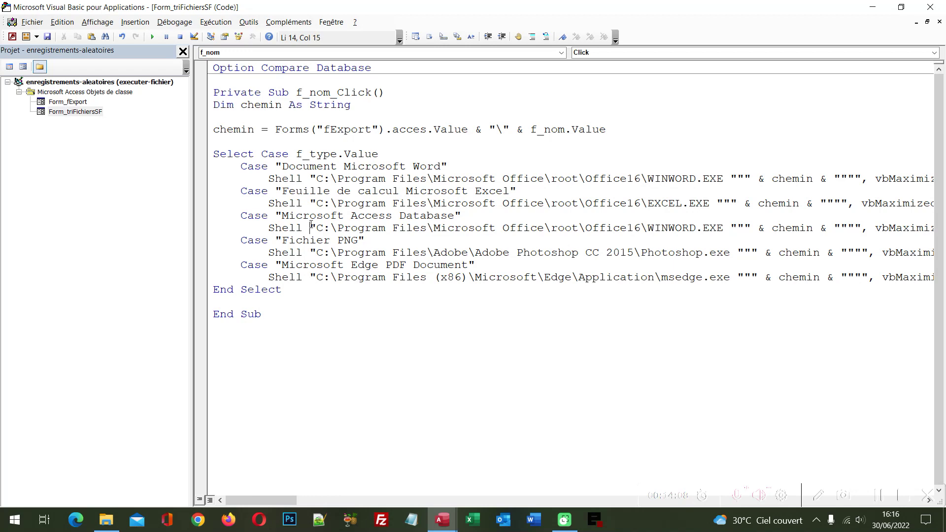
pyautogui.keyDown('shift'); pyautogui.click(733, 231); pyautogui.keyUp('shift')
pyautogui.click(442, 521)
pyautogui.rightClick(442, 520)
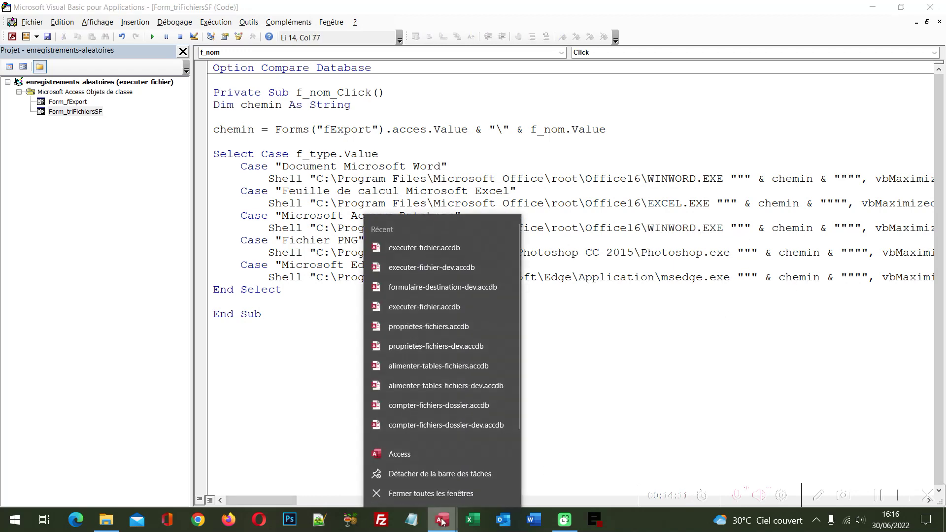
# Step: Paste the MSACCESS.EXE target from the Access shortcut's properties over line 14's WINWORD.EXE path
pyautogui.rightClick(422, 452)
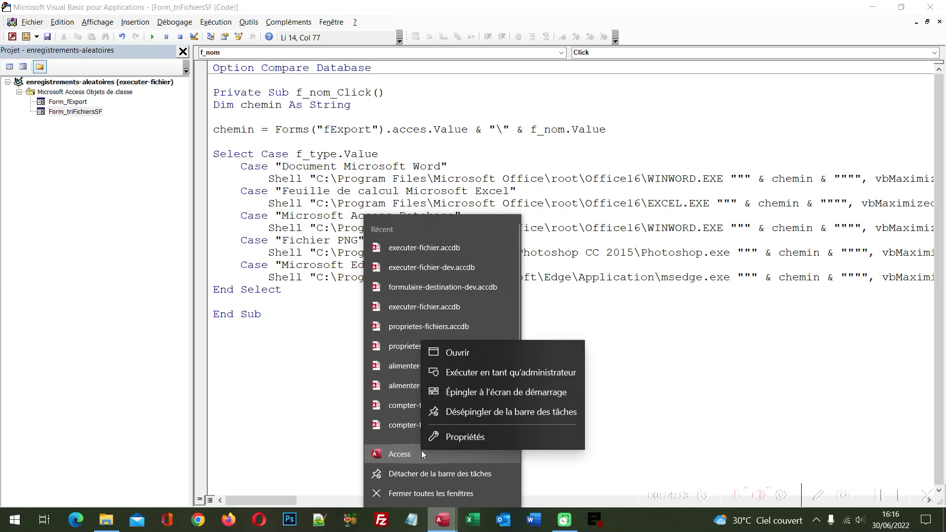
pyautogui.click(458, 498)
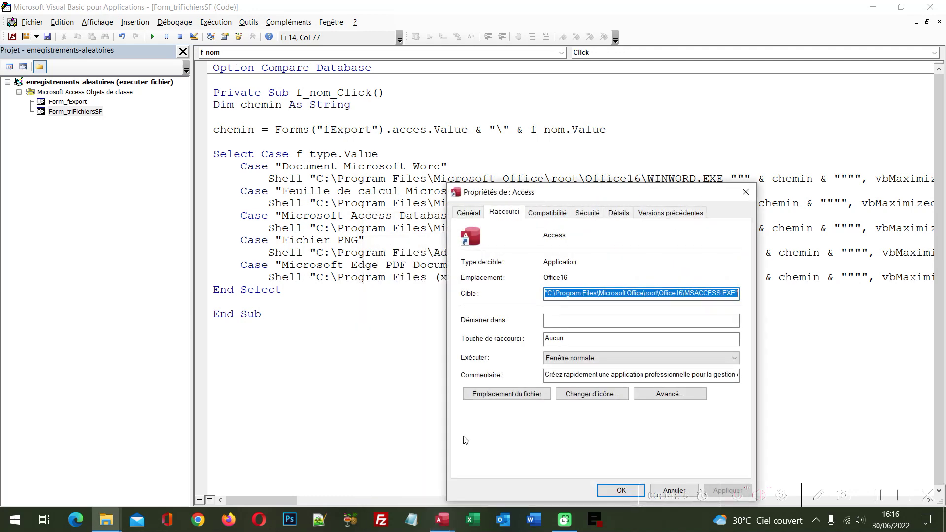
pyautogui.click(747, 192)
pyautogui.write('"C:\\Program Files\\Microsoft Office\\root\\Office16\\MSACCESS.EXE')
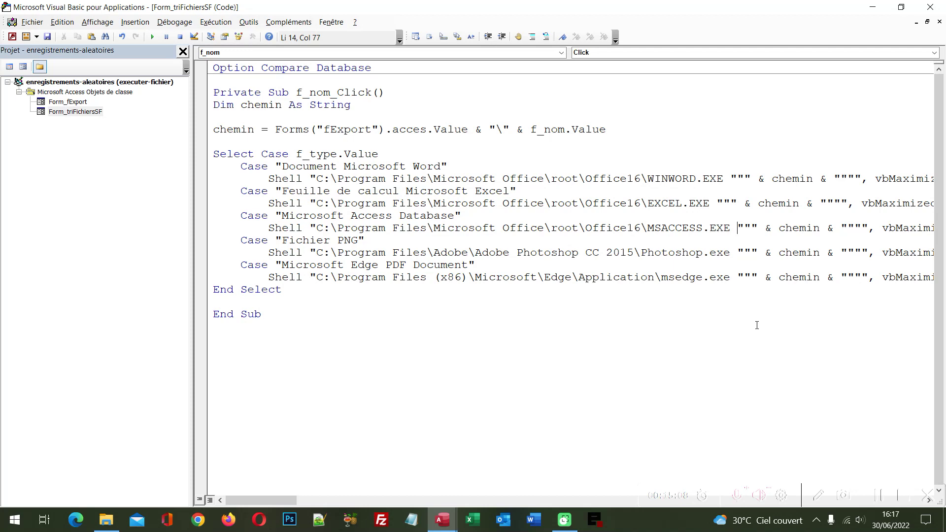
pyautogui.moveTo(442, 520)
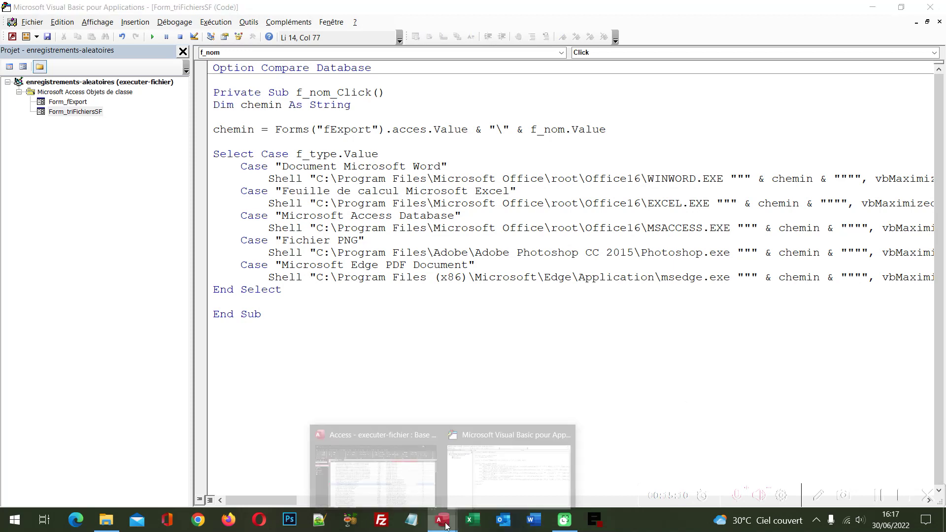
pyautogui.click(391, 488)
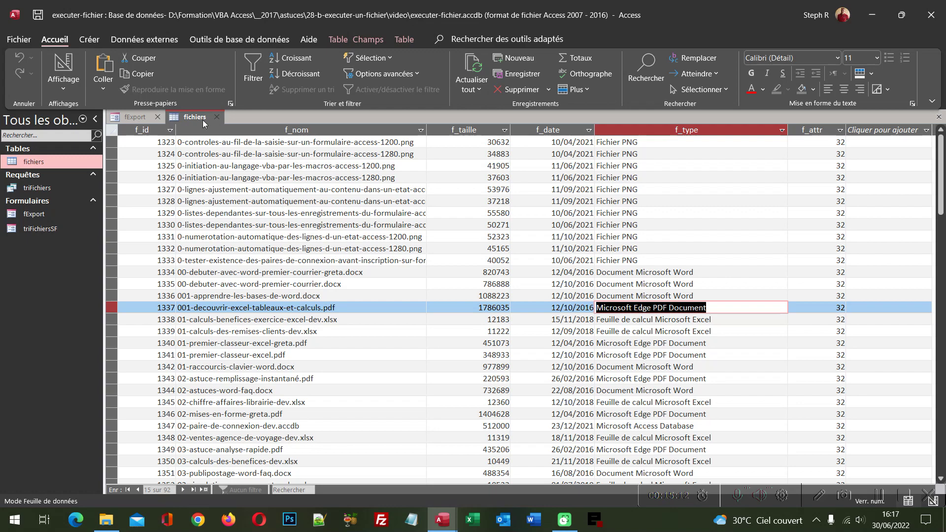
pyautogui.click(216, 117)
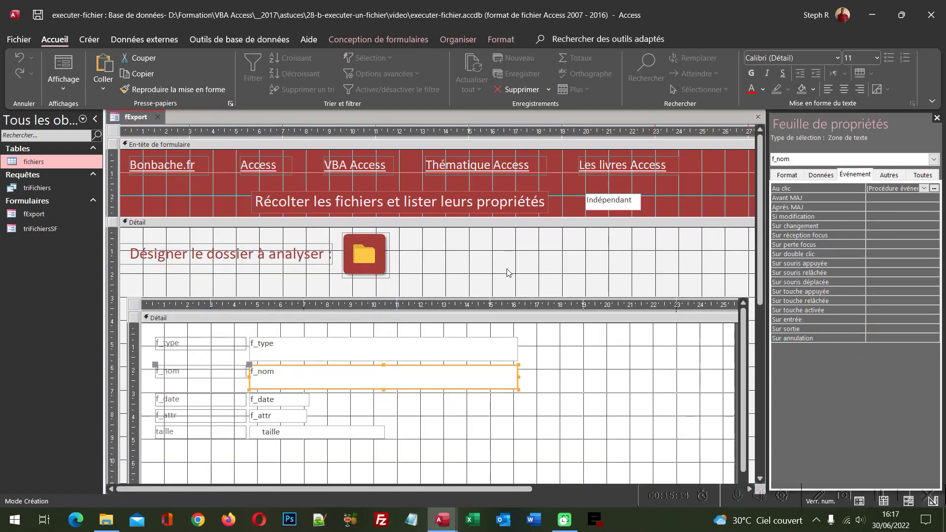
pyautogui.press('F5')
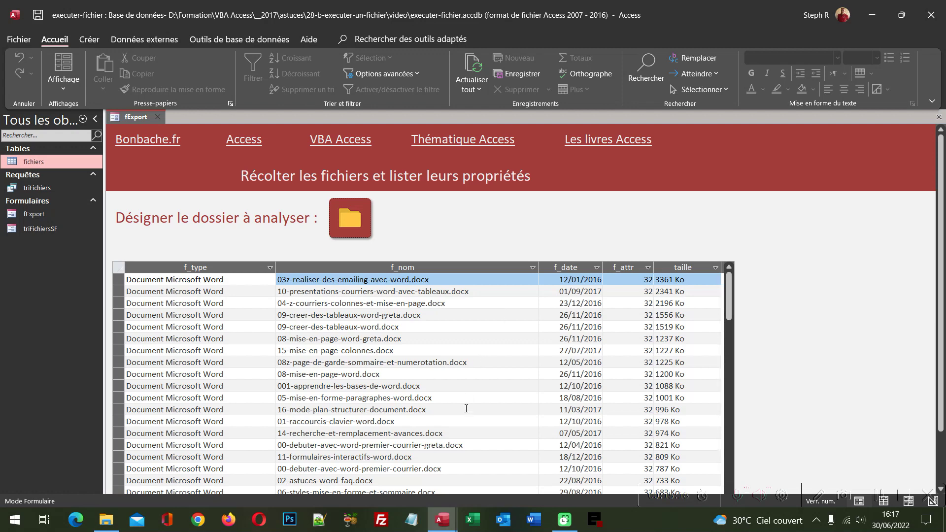
pyautogui.scroll(-1, 453, 450)
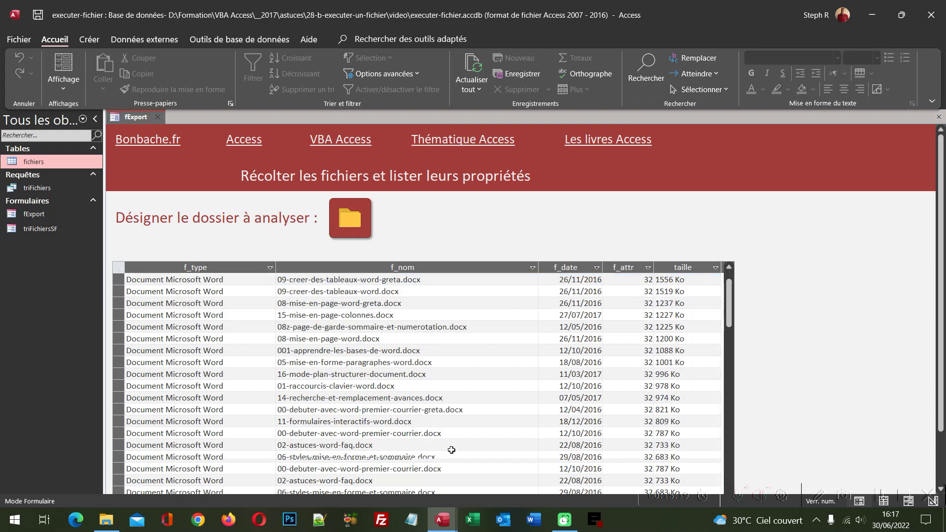
pyautogui.scroll(-1, 446, 460)
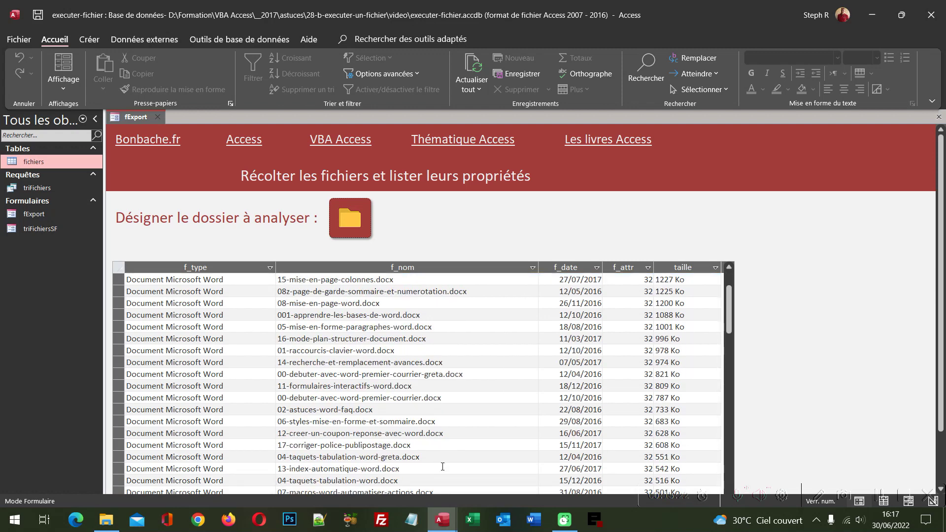
pyautogui.doubleClick(379, 433)
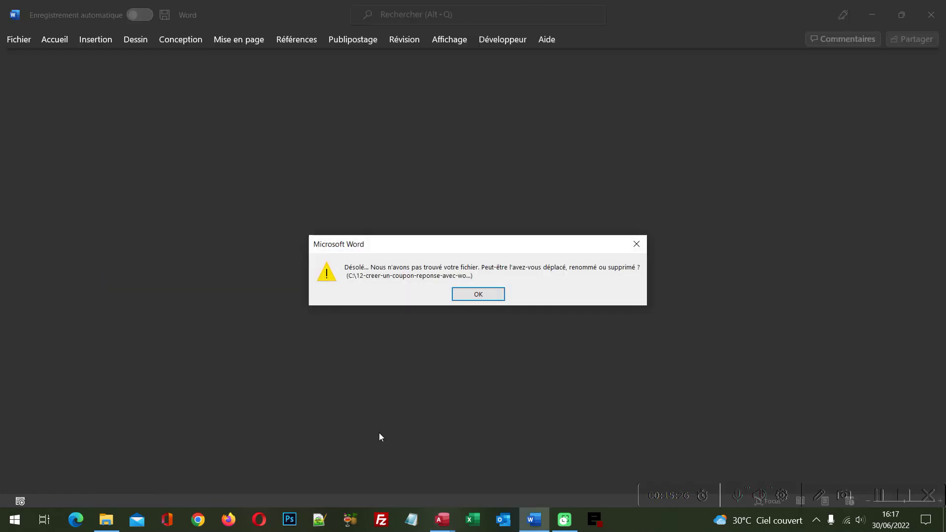
pyautogui.click(487, 294)
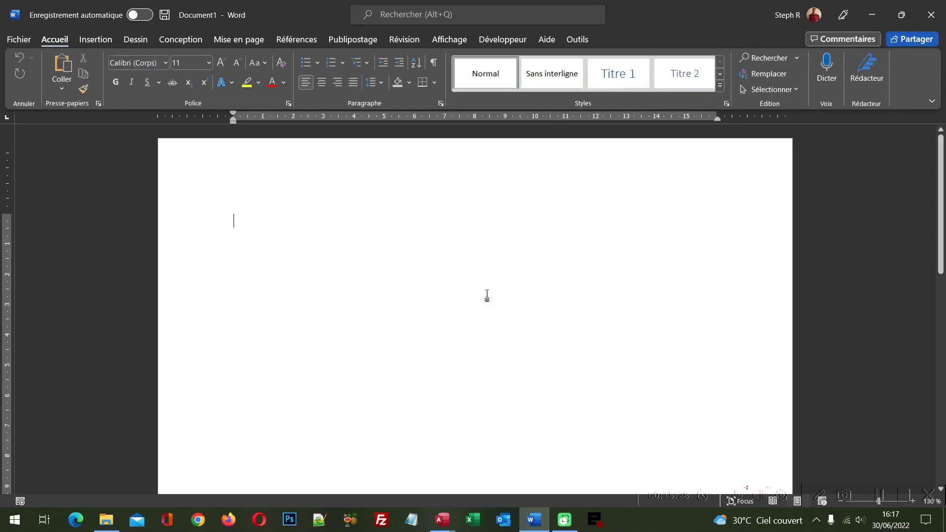
pyautogui.click(930, 15)
pyautogui.moveTo(442, 519)
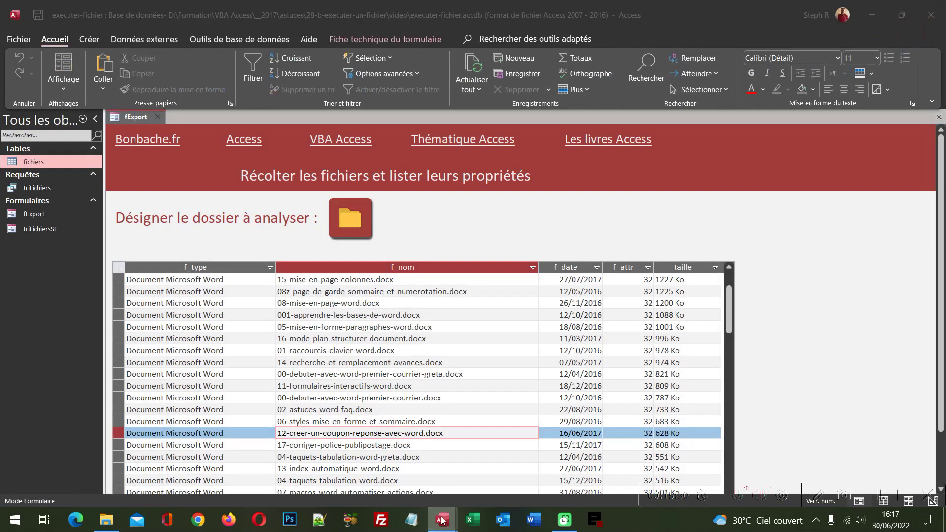
pyautogui.click(502, 475)
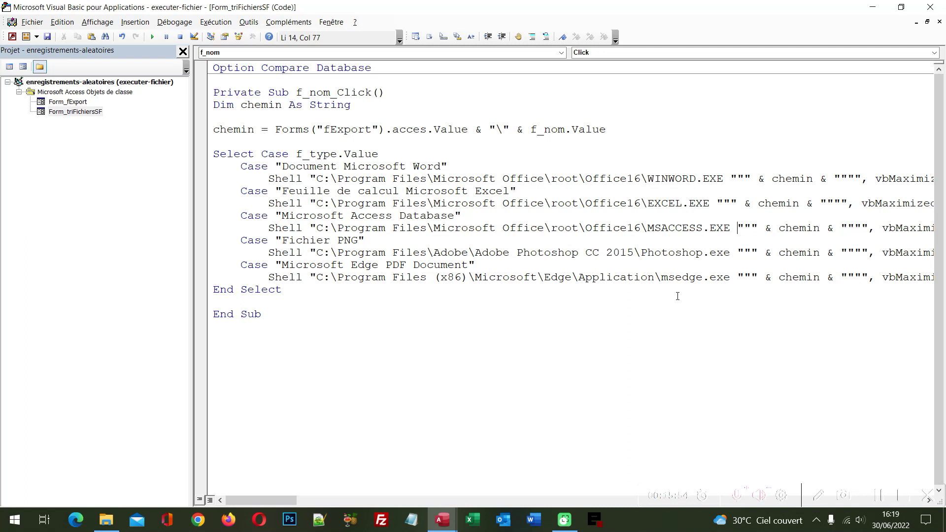
pyautogui.moveTo(442, 519)
pyautogui.click(412, 482)
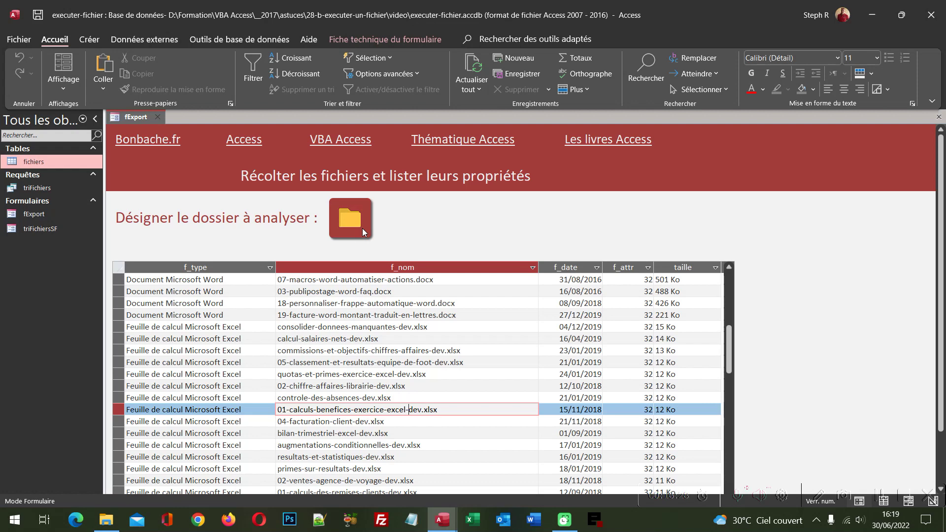
# Step: Pick dossier_exemple inside 28-b-executer-un-fichier\fin as the folder to analyse
pyautogui.click(362, 229)
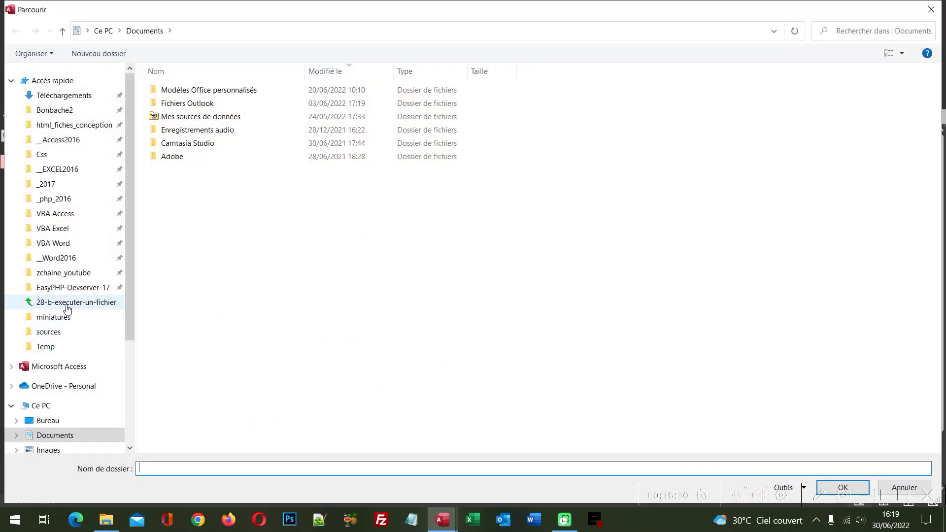
pyautogui.click(64, 303)
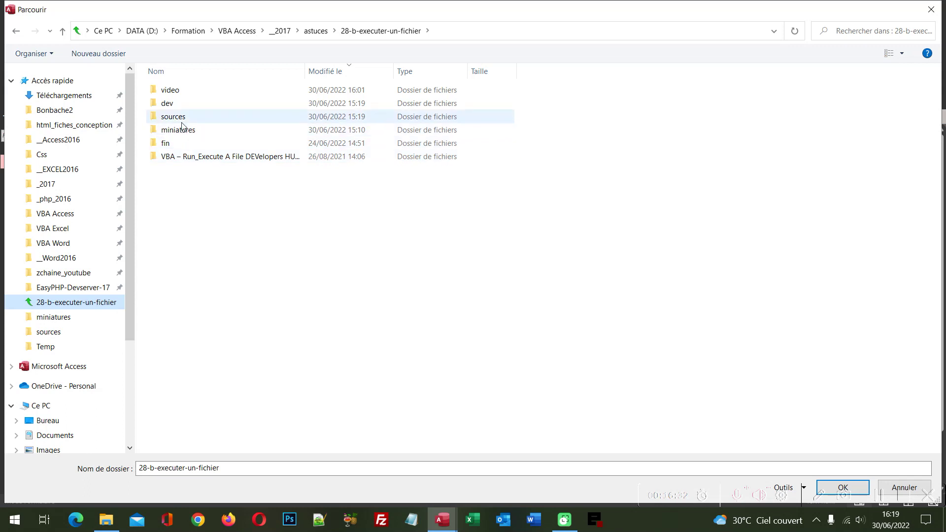
pyautogui.doubleClick(176, 144)
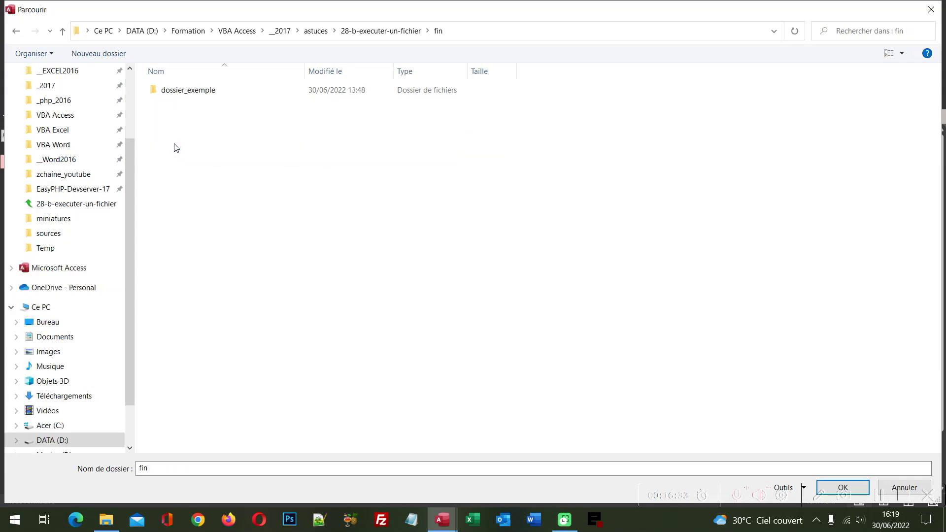
pyautogui.doubleClick(201, 91)
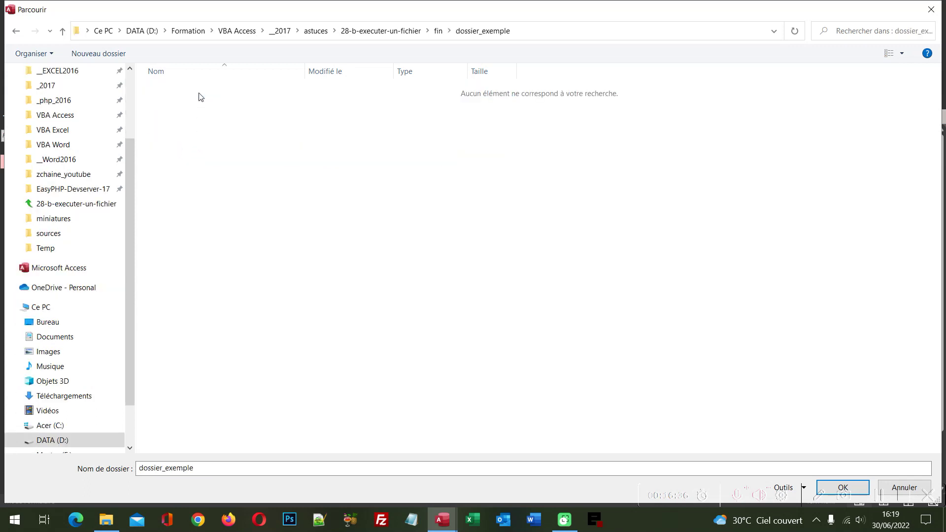
pyautogui.click(861, 485)
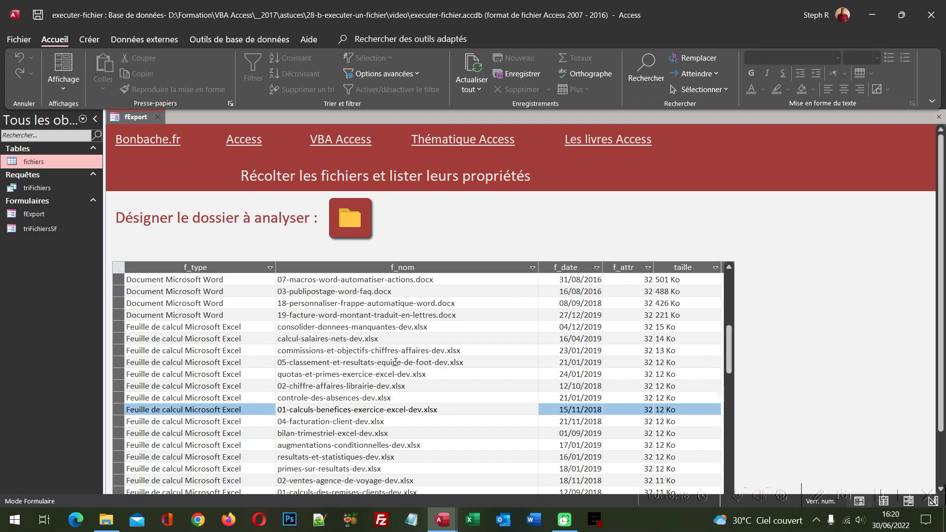
pyautogui.doubleClick(395, 362)
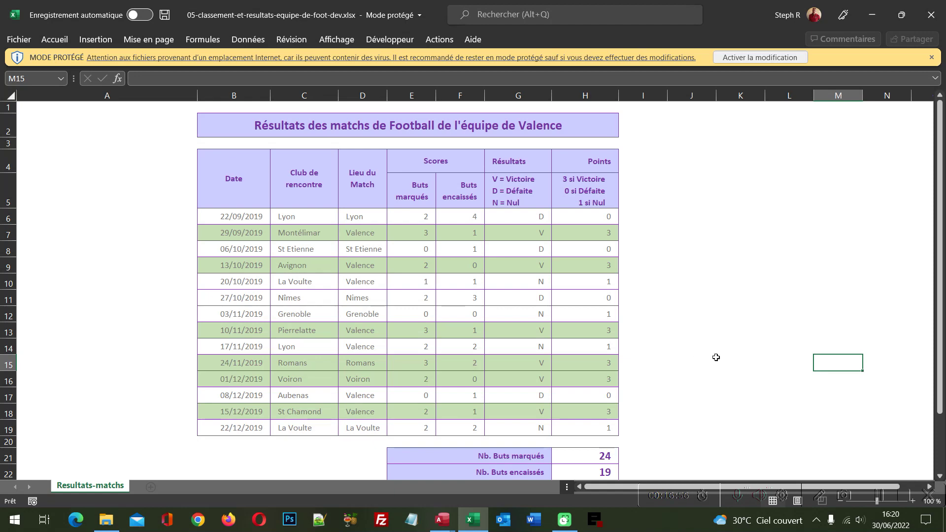
pyautogui.click(934, 11)
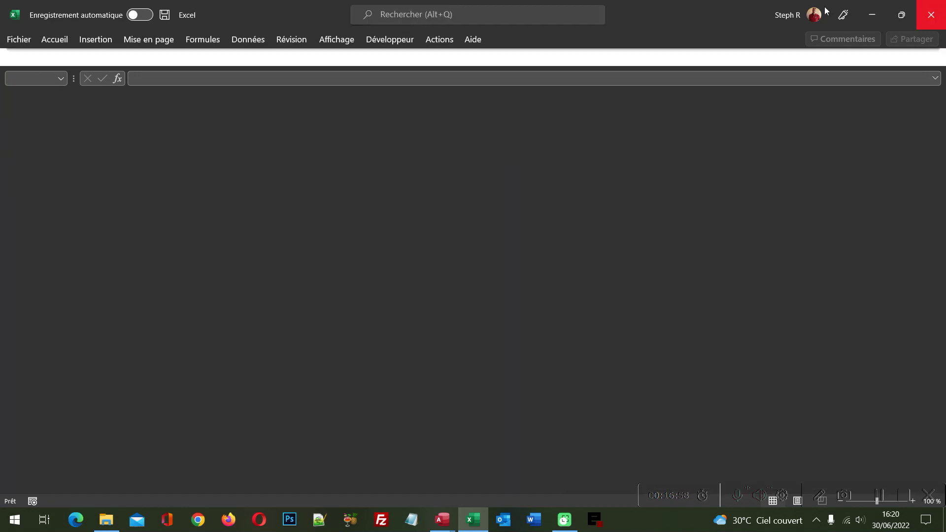
pyautogui.scroll(3, 440, 417)
pyautogui.scroll(1, 440, 418)
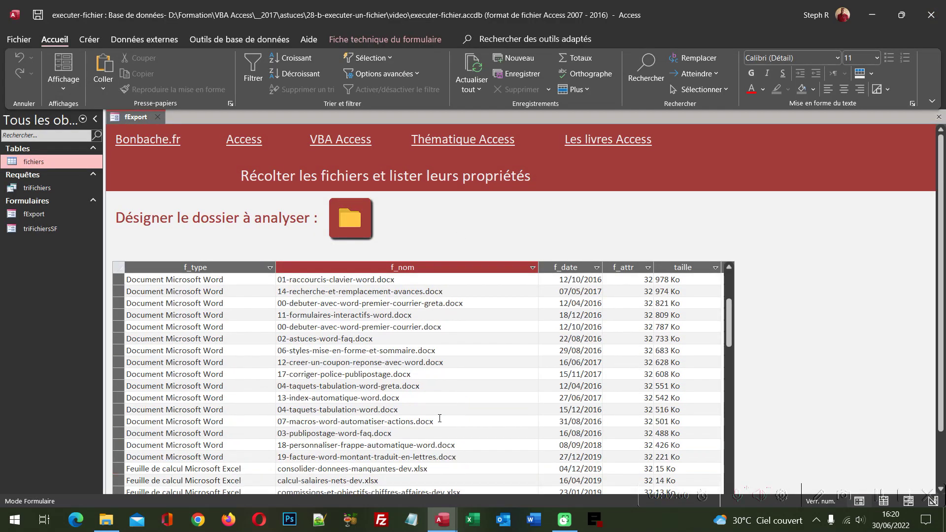
pyautogui.scroll(1, 436, 436)
pyautogui.scroll(1, 433, 448)
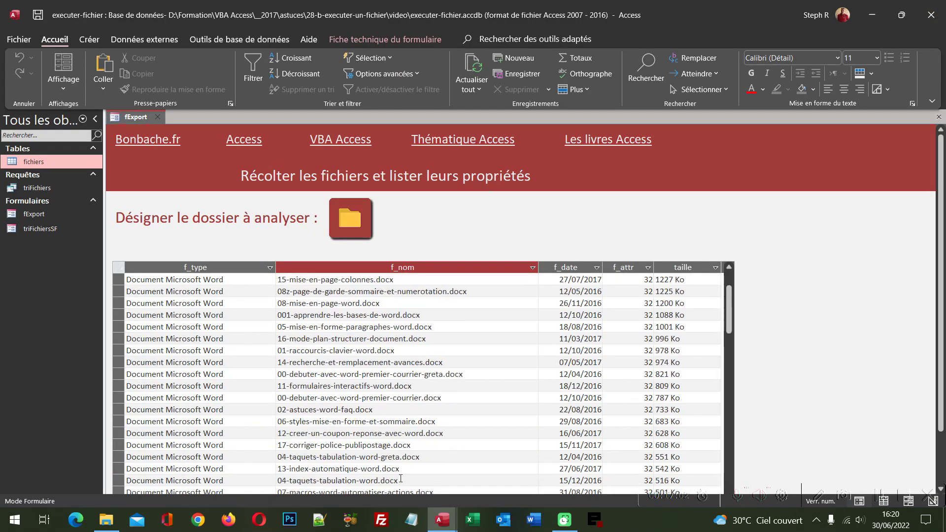
pyautogui.scroll(-1, 401, 449)
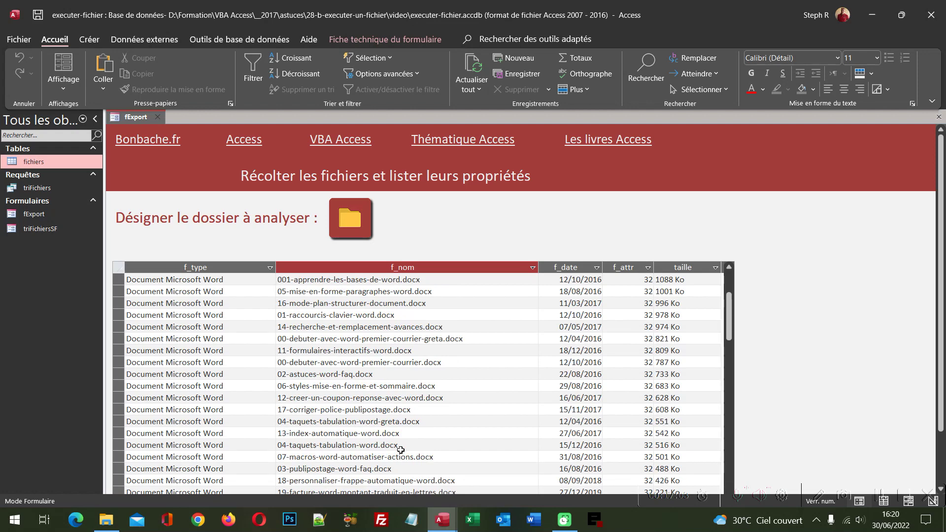
pyautogui.scroll(-1, 400, 449)
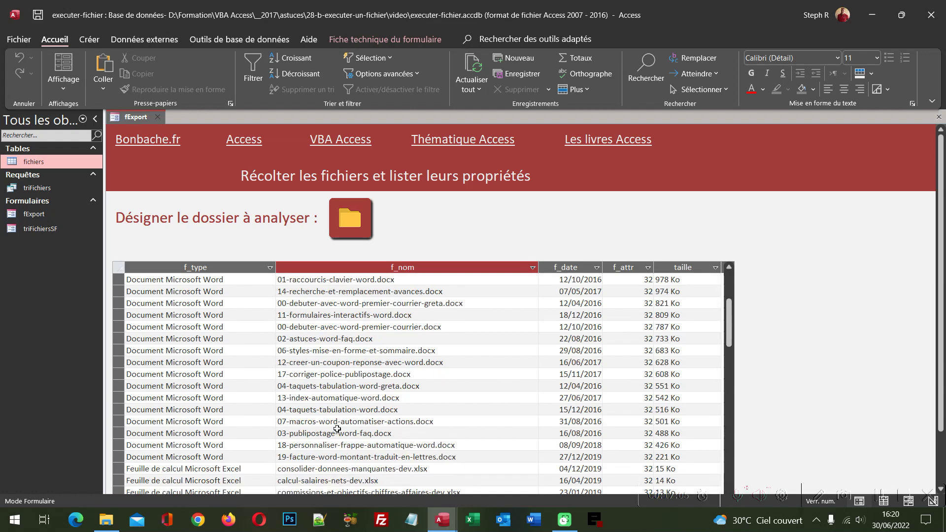
pyautogui.scroll(1, 328, 382)
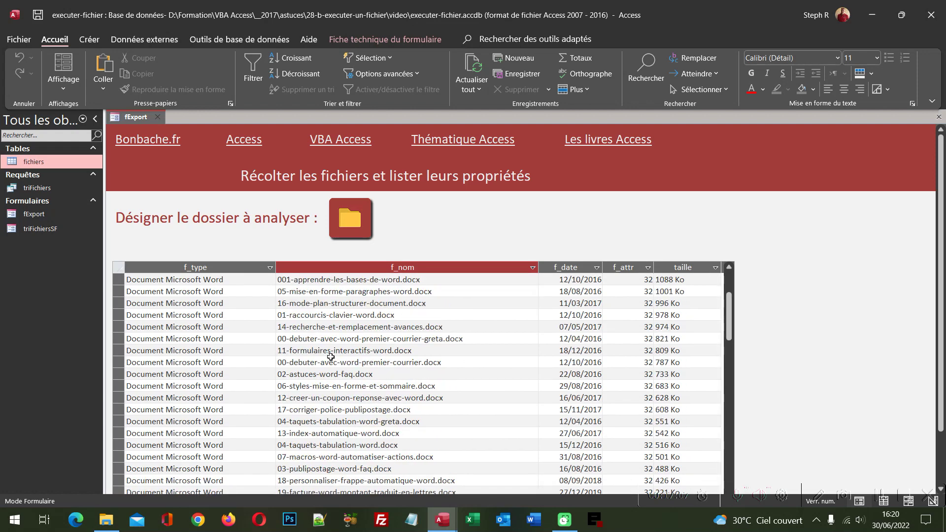
pyautogui.scroll(1, 339, 445)
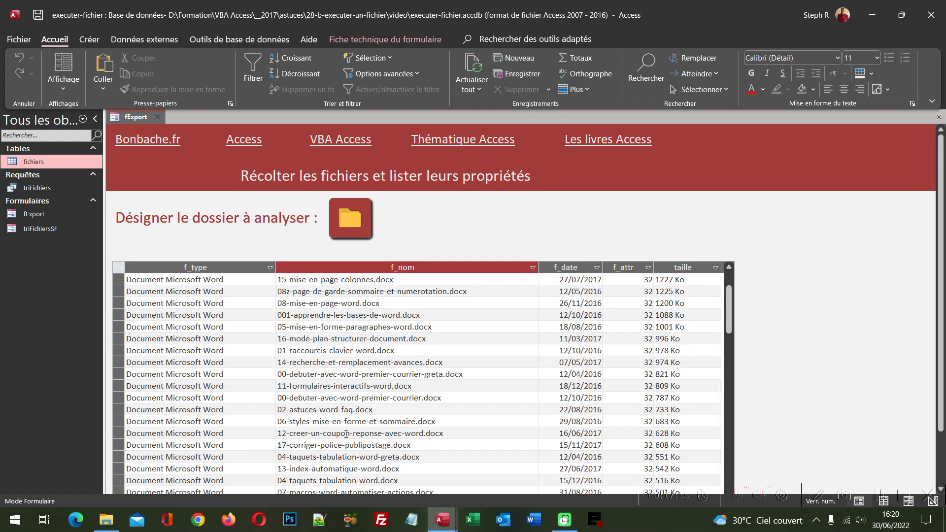
pyautogui.doubleClick(346, 434)
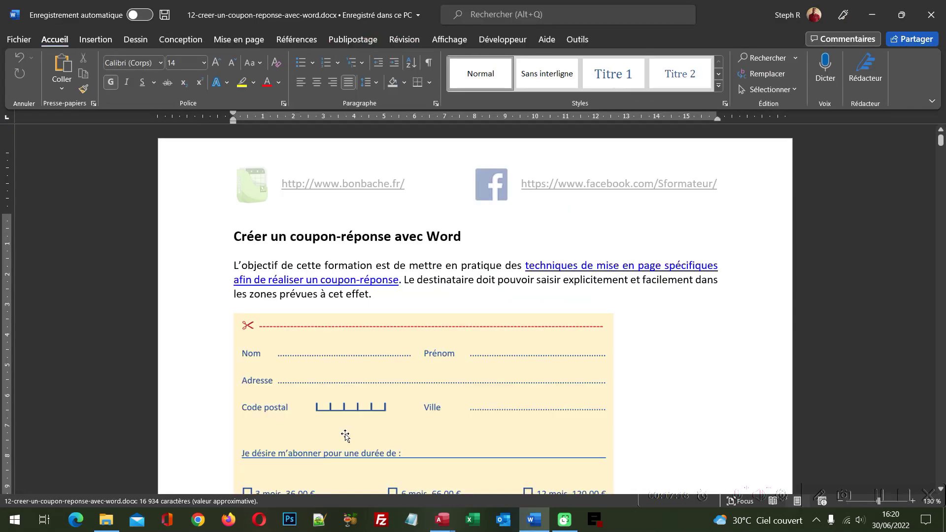
pyautogui.scroll(-3, 345, 436)
pyautogui.scroll(-4, 387, 431)
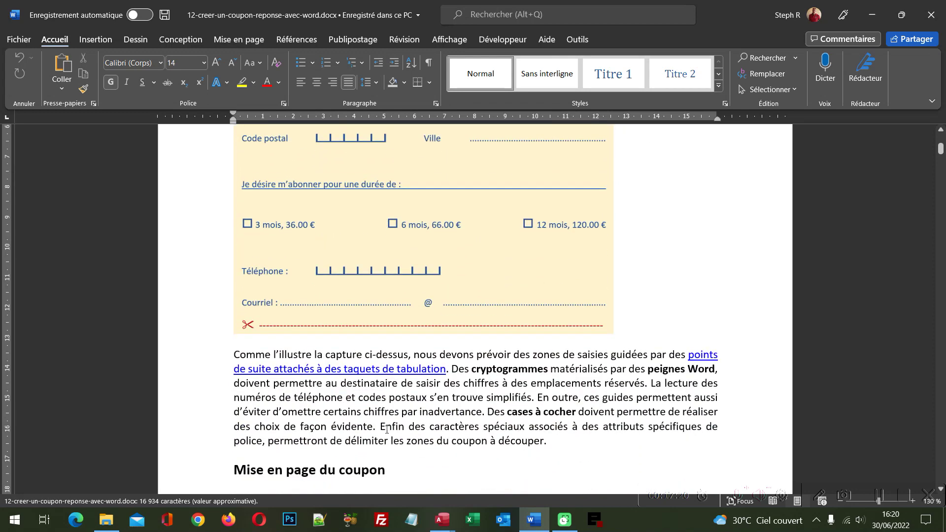
pyautogui.scroll(-3, 387, 429)
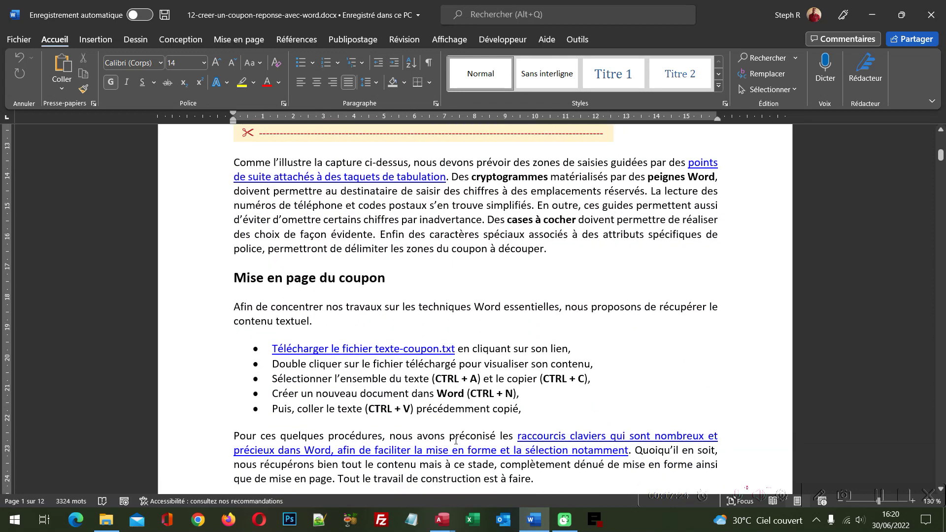
pyautogui.hotkey('alt', 'F4')
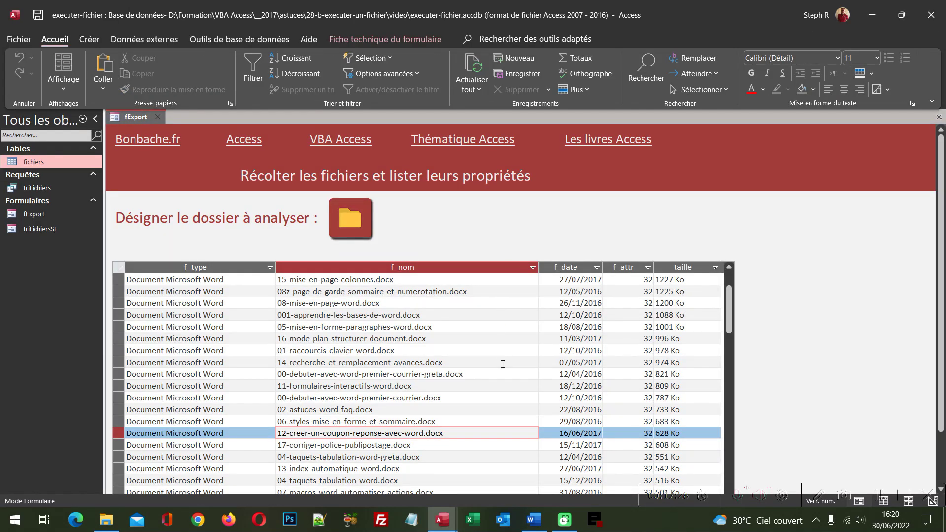
pyautogui.scroll(-5, 503, 397)
pyautogui.scroll(-1, 503, 402)
# Step: Open the connection-pairs PNG in Photoshop from the list, then return to the Access form
pyautogui.scroll(-5, 502, 401)
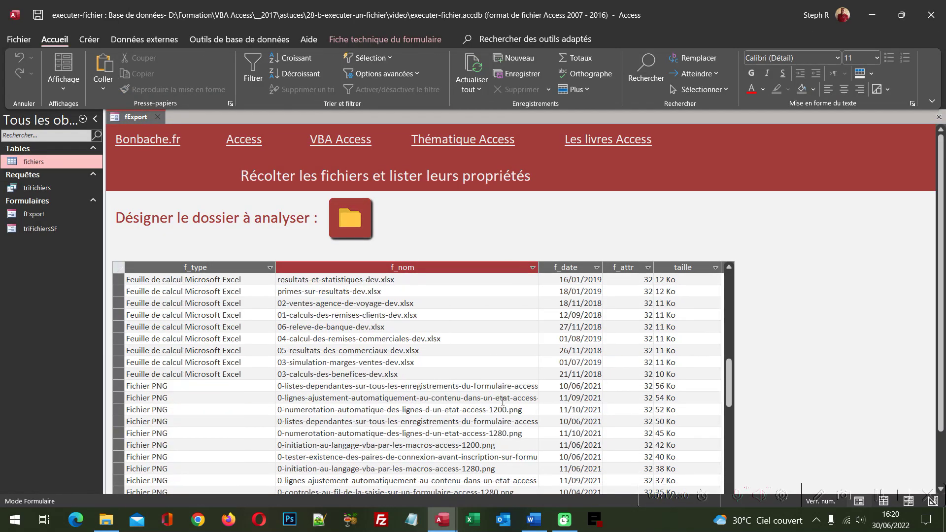
pyautogui.scroll(-3, 503, 401)
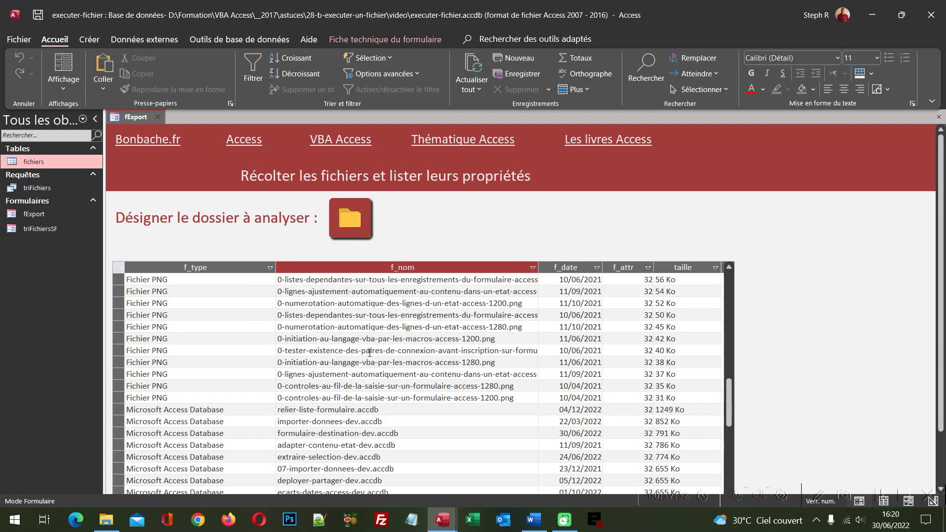
pyautogui.doubleClick(349, 350)
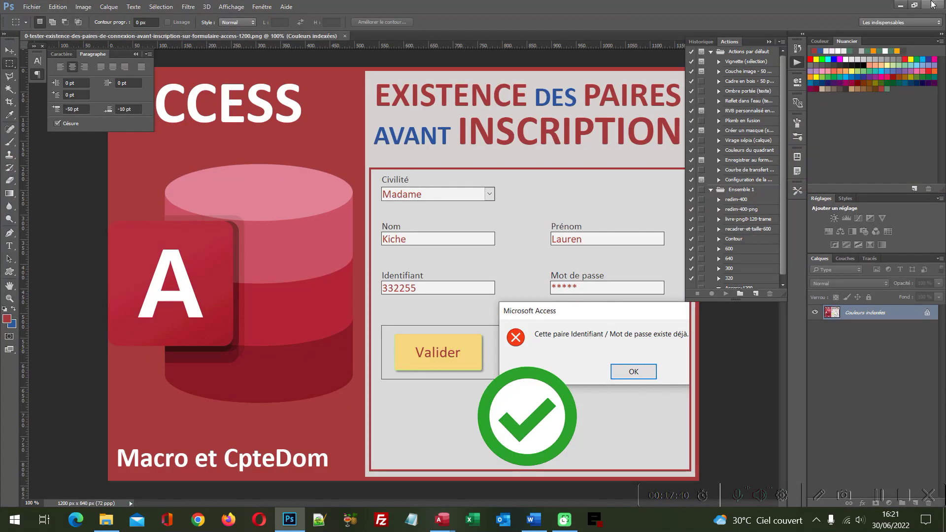
pyautogui.moveTo(442, 519)
pyautogui.click(404, 486)
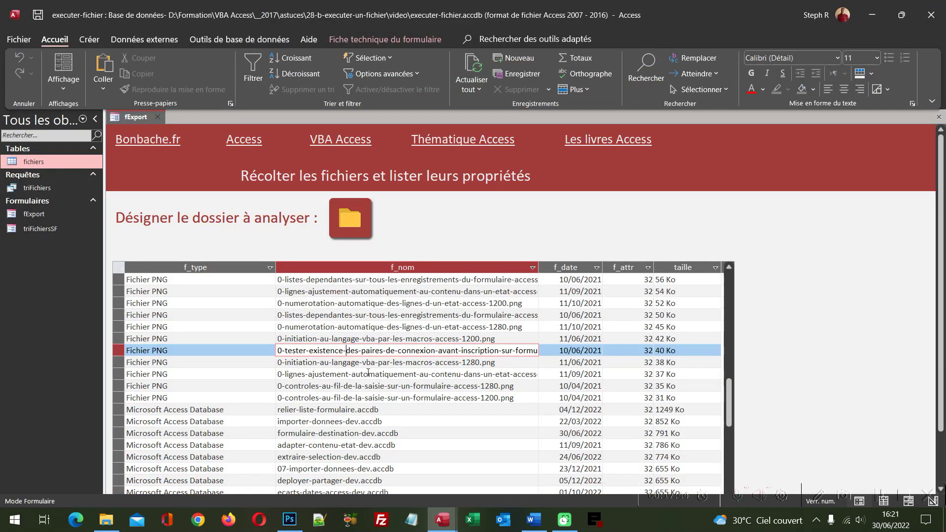
# Step: Open masquer-mot-passe-dev.accdb from the list, enable its content, then close that database window
pyautogui.scroll(-3, 384, 459)
pyautogui.scroll(-2, 384, 459)
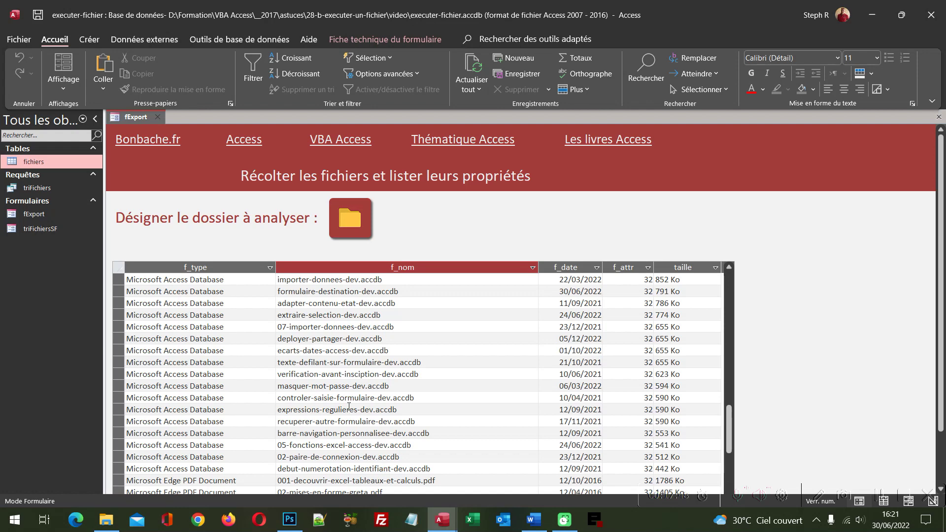
pyautogui.doubleClick(320, 387)
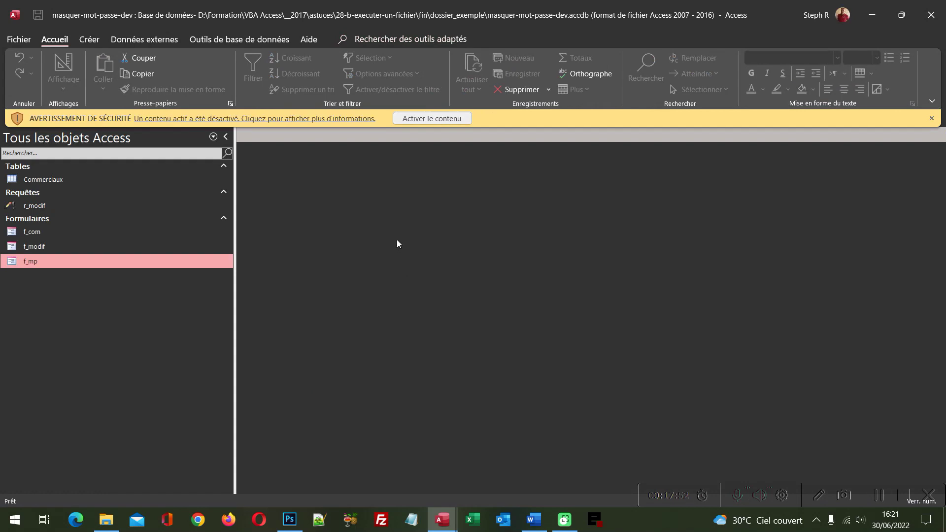
pyautogui.click(425, 120)
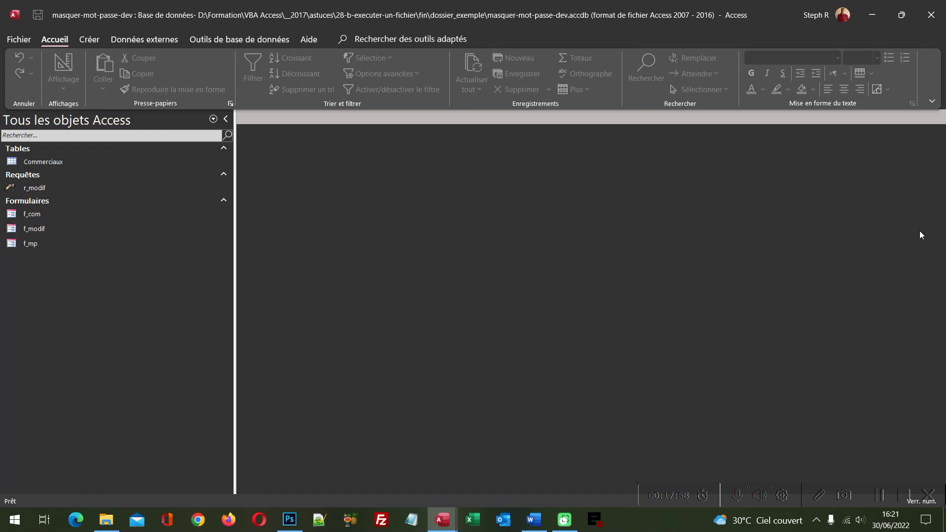
pyautogui.click(931, 5)
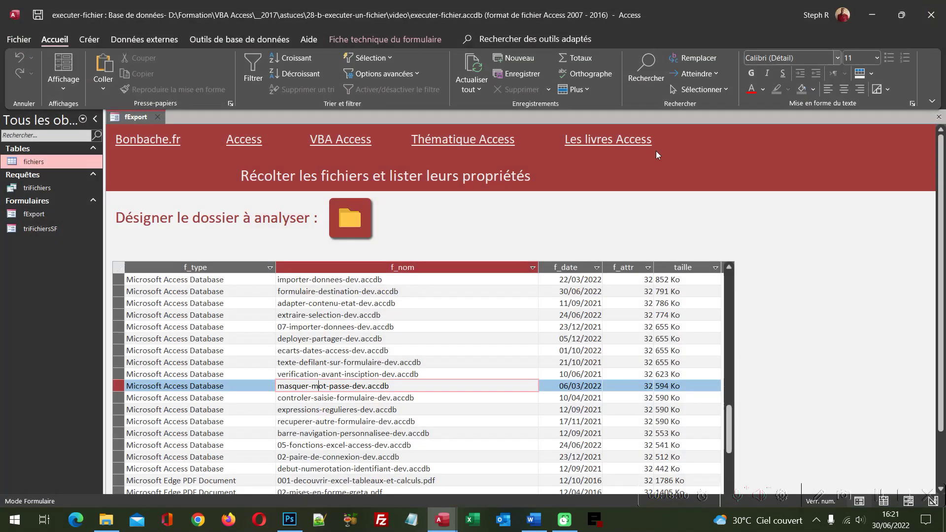